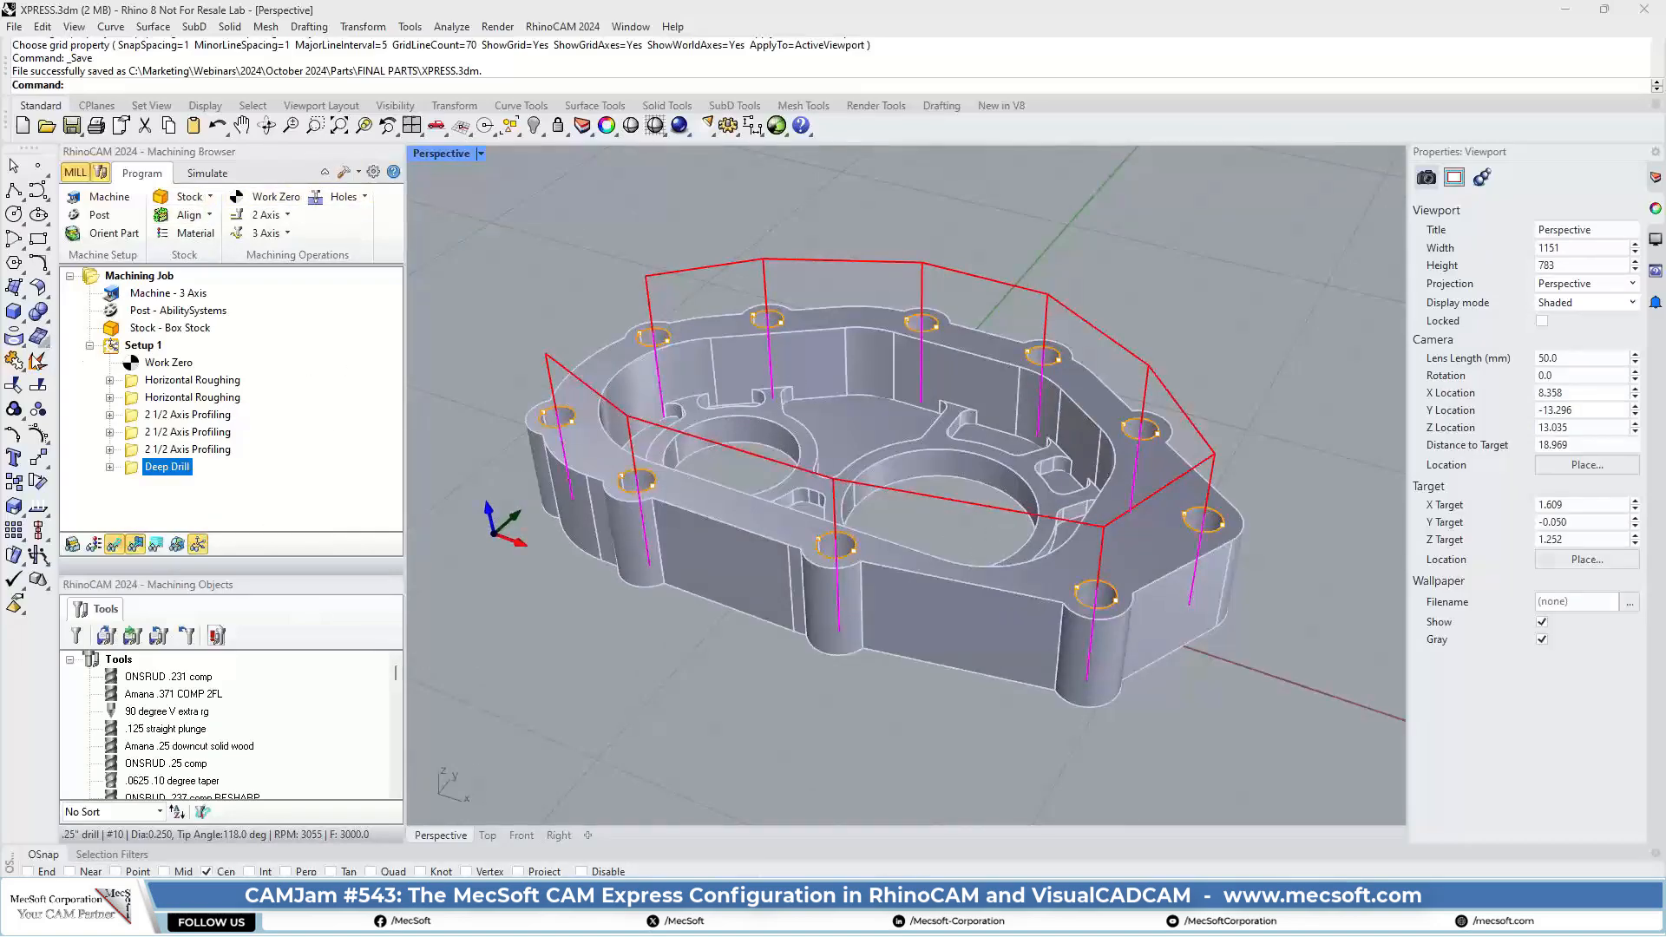
Simulate the first Horizontal Roughing operation and inspect the cut stock with its toolpath shown and hidden.
{"action": "left_click", "coordinate": [135, 387]}
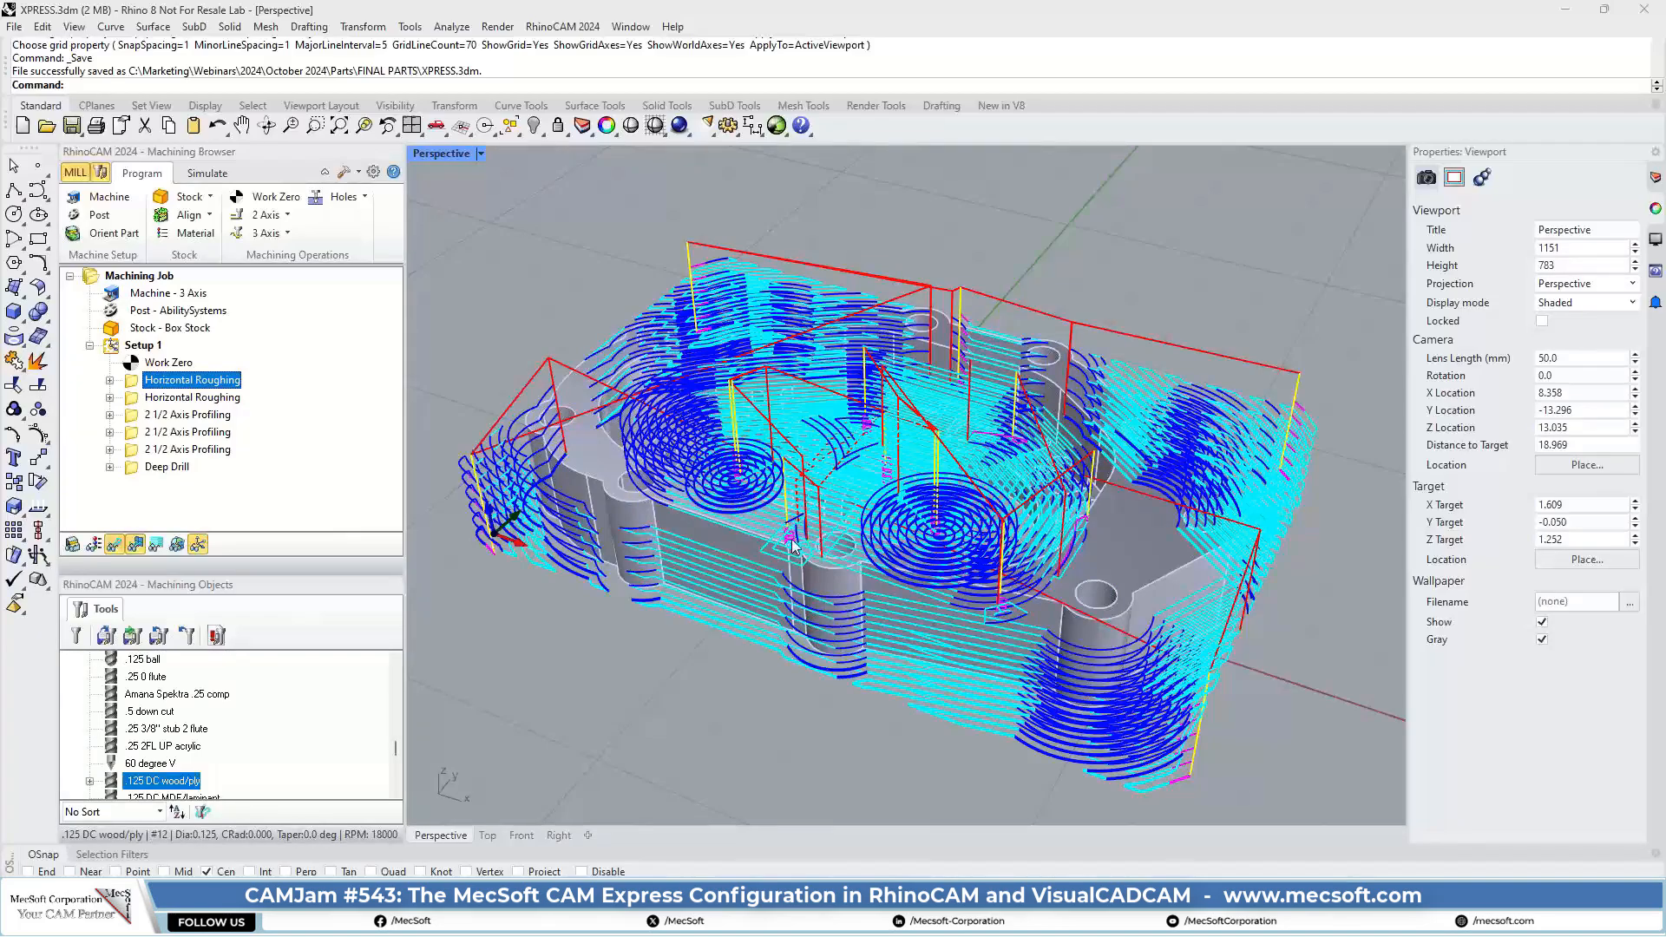
{"action": "left_click", "coordinate": [208, 173]}
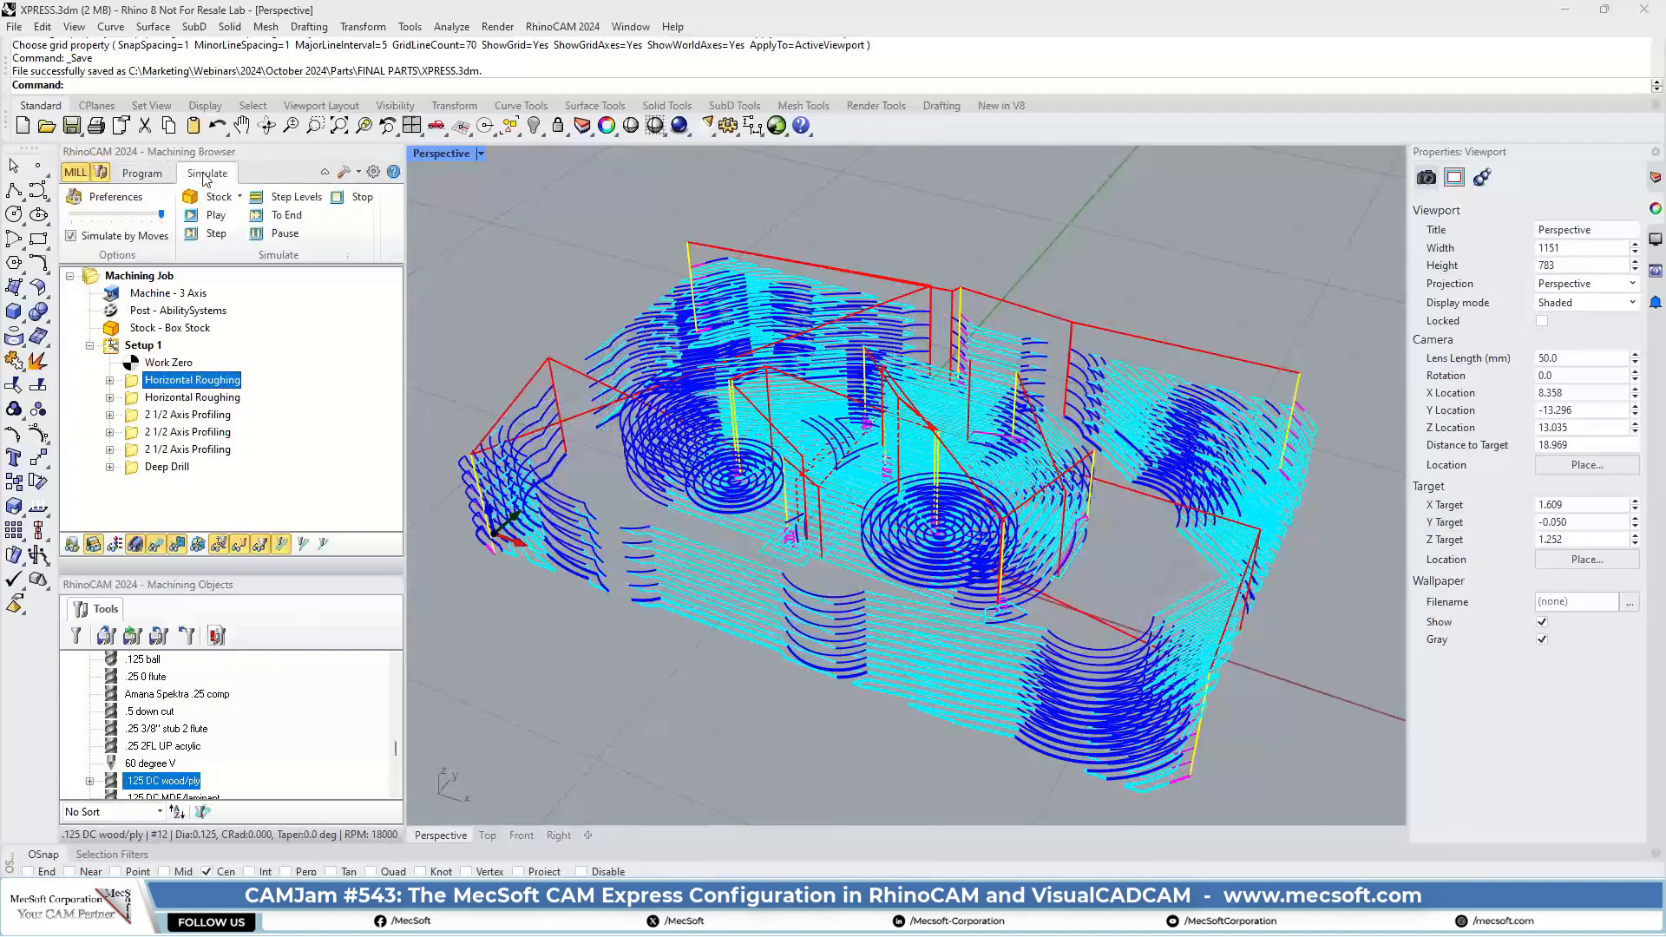
{"action": "left_click", "coordinate": [214, 216]}
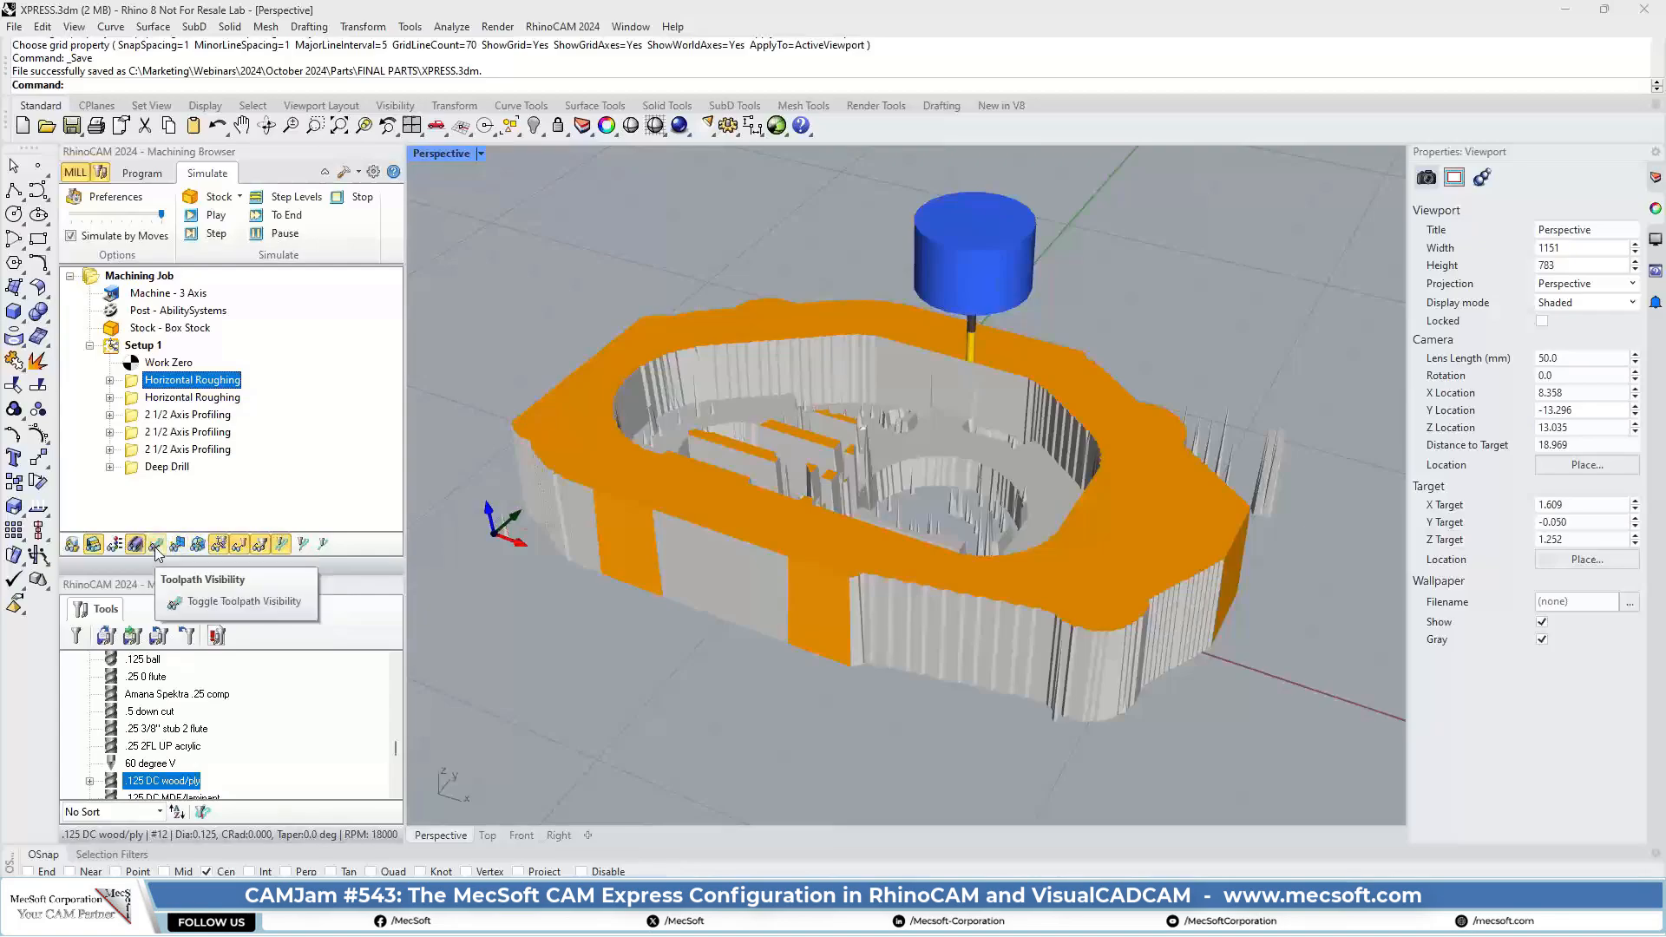
{"action": "left_click", "coordinate": [158, 547]}
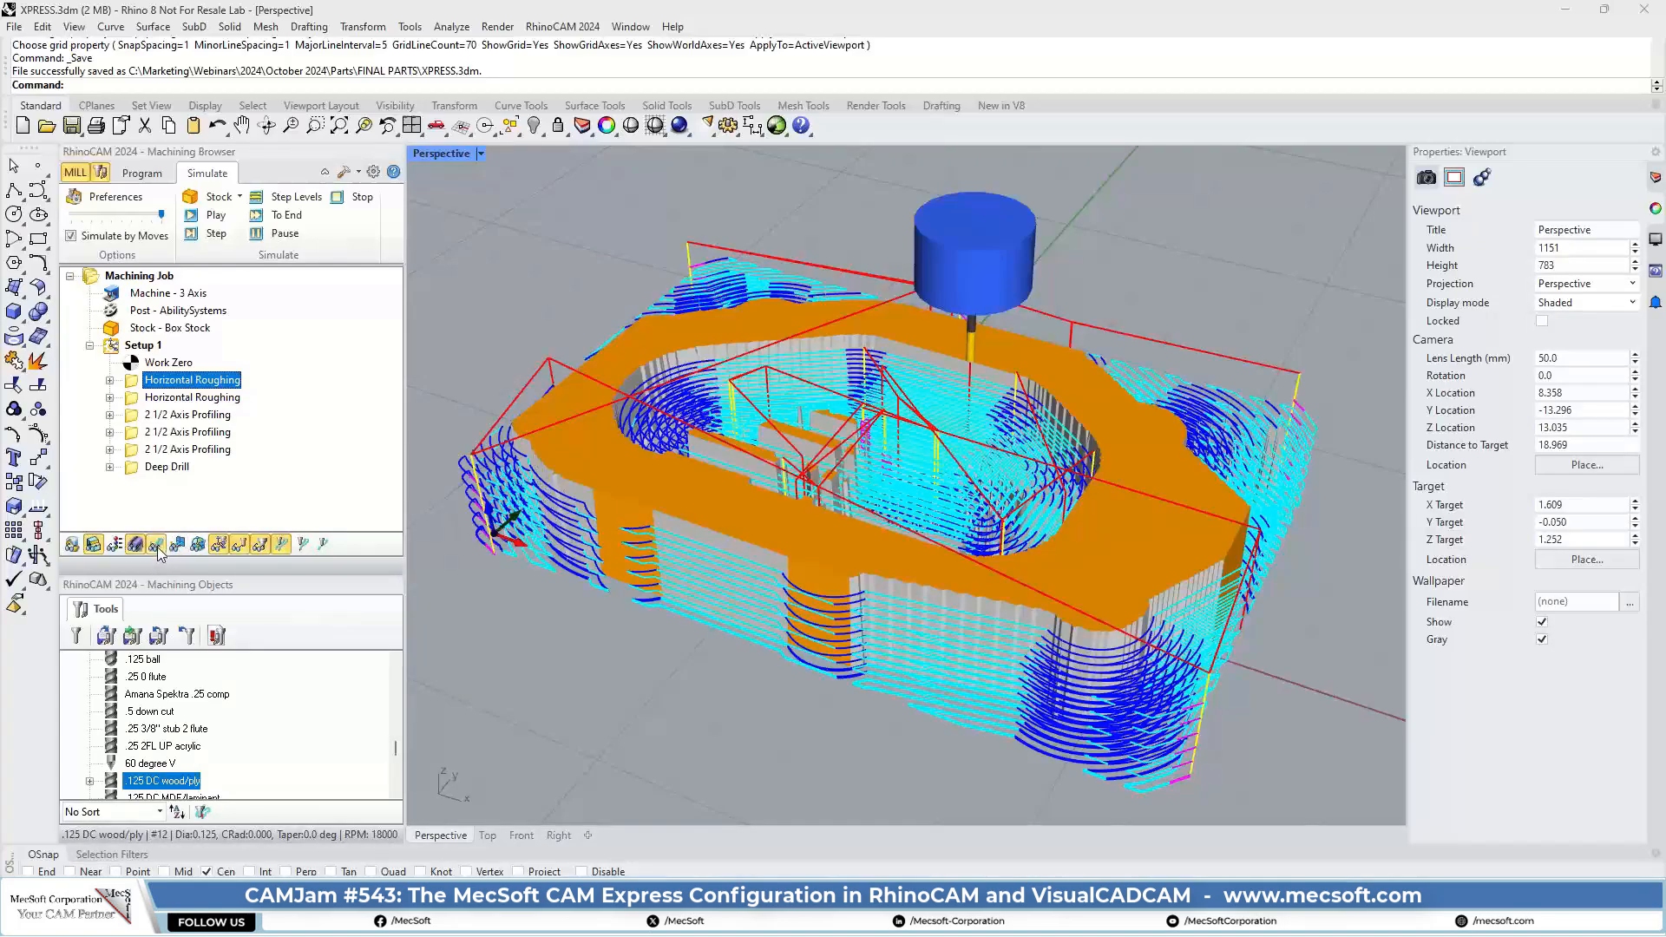
{"action": "left_click", "coordinate": [157, 546]}
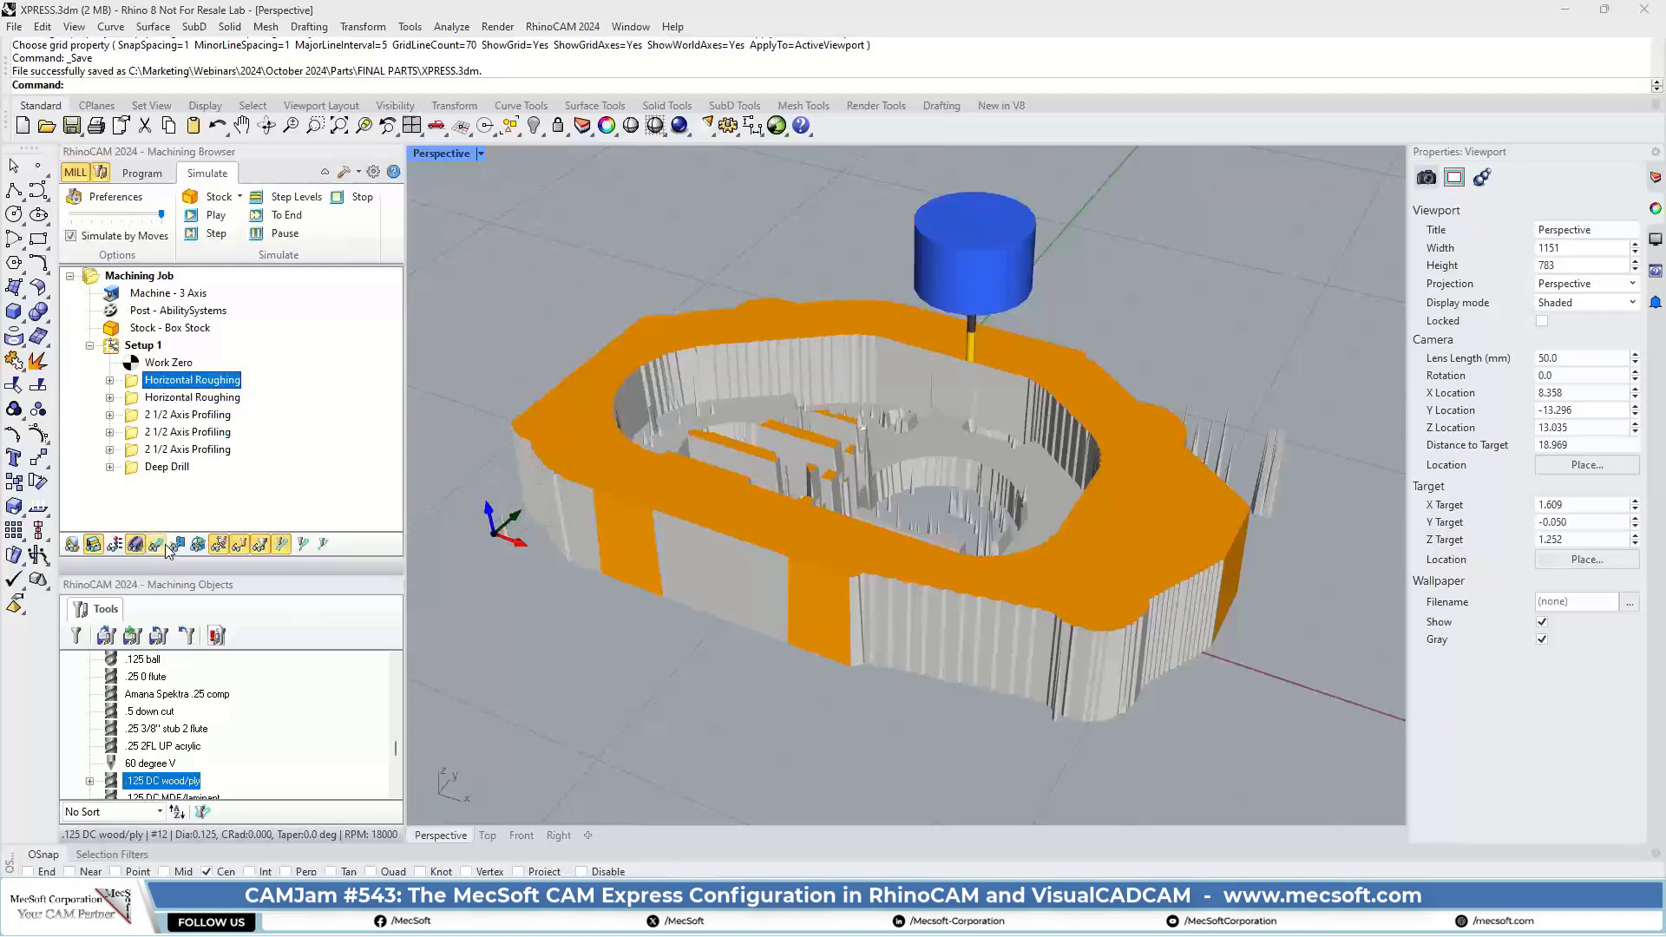
{"action": "right_click_drag", "start_coordinate": [887, 498], "coordinate": [965, 473]}
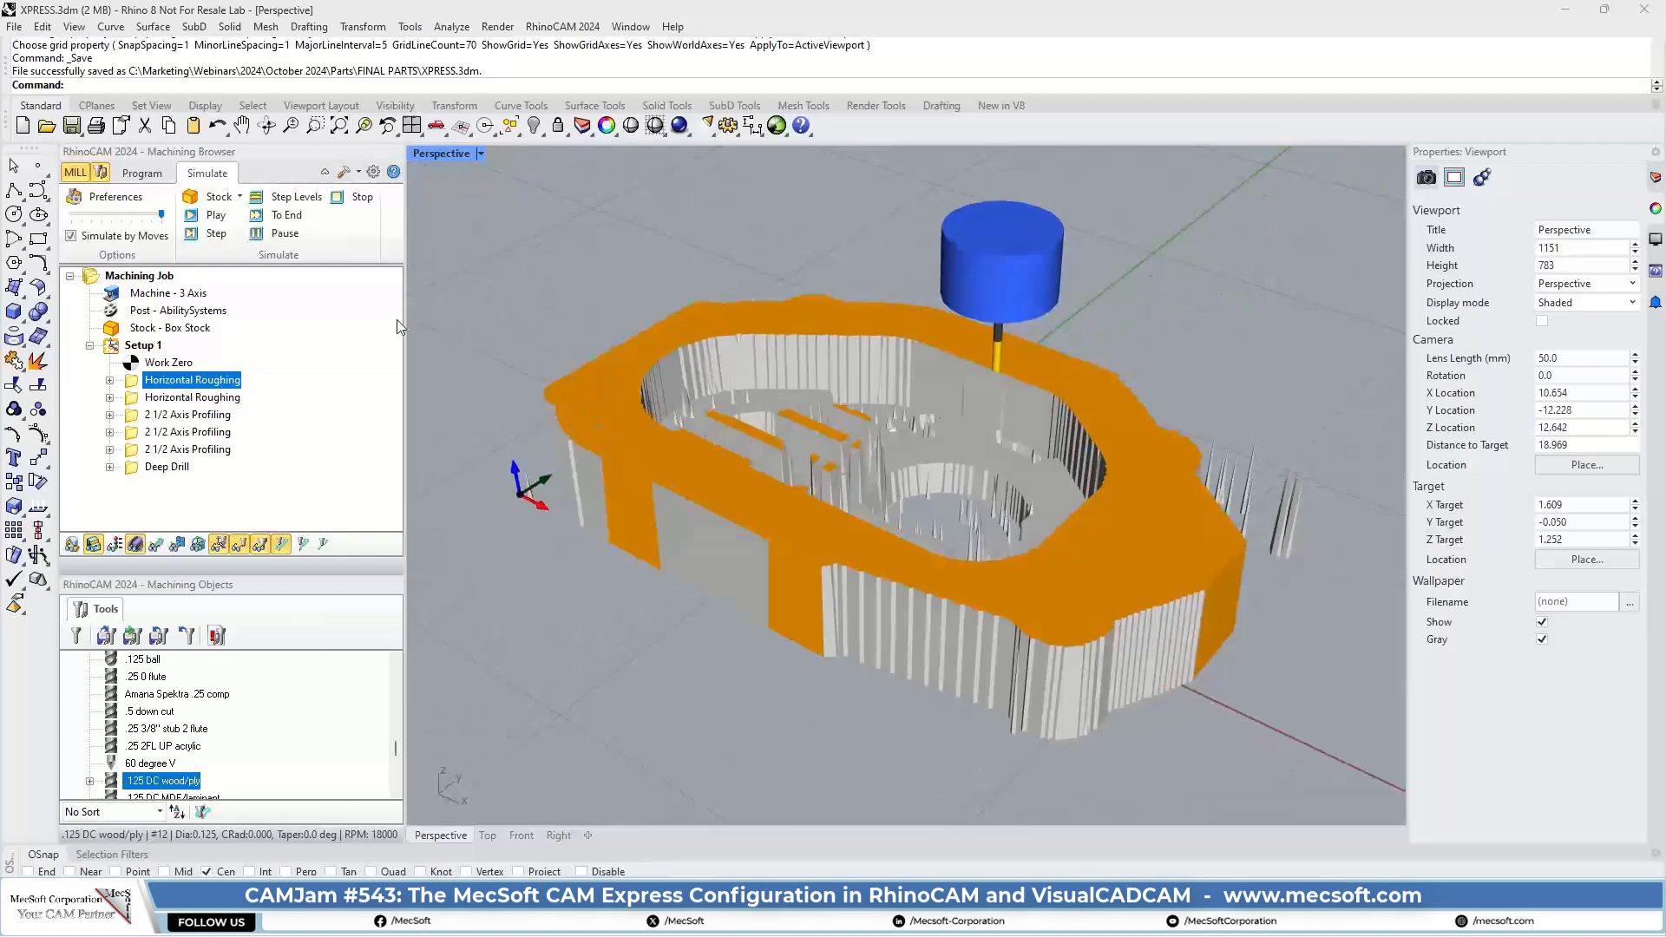
Set the simulation accuracy to Fine in the machining preferences and apply the change.
{"action": "left_click", "coordinate": [373, 171]}
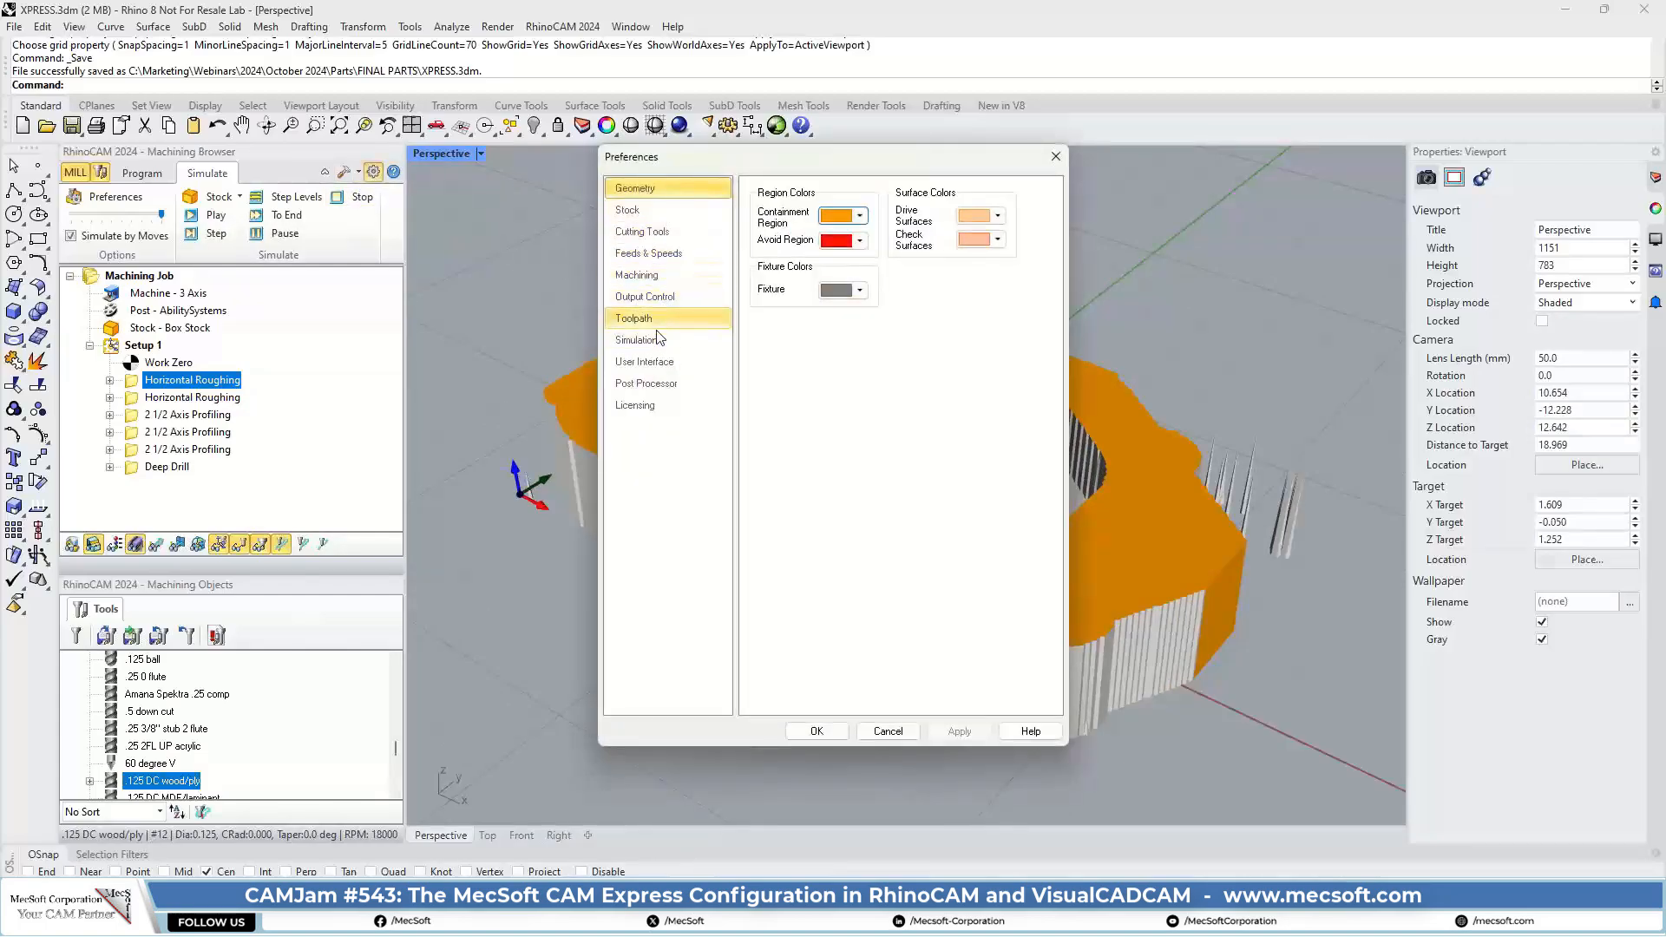
{"action": "left_click", "coordinate": [653, 339]}
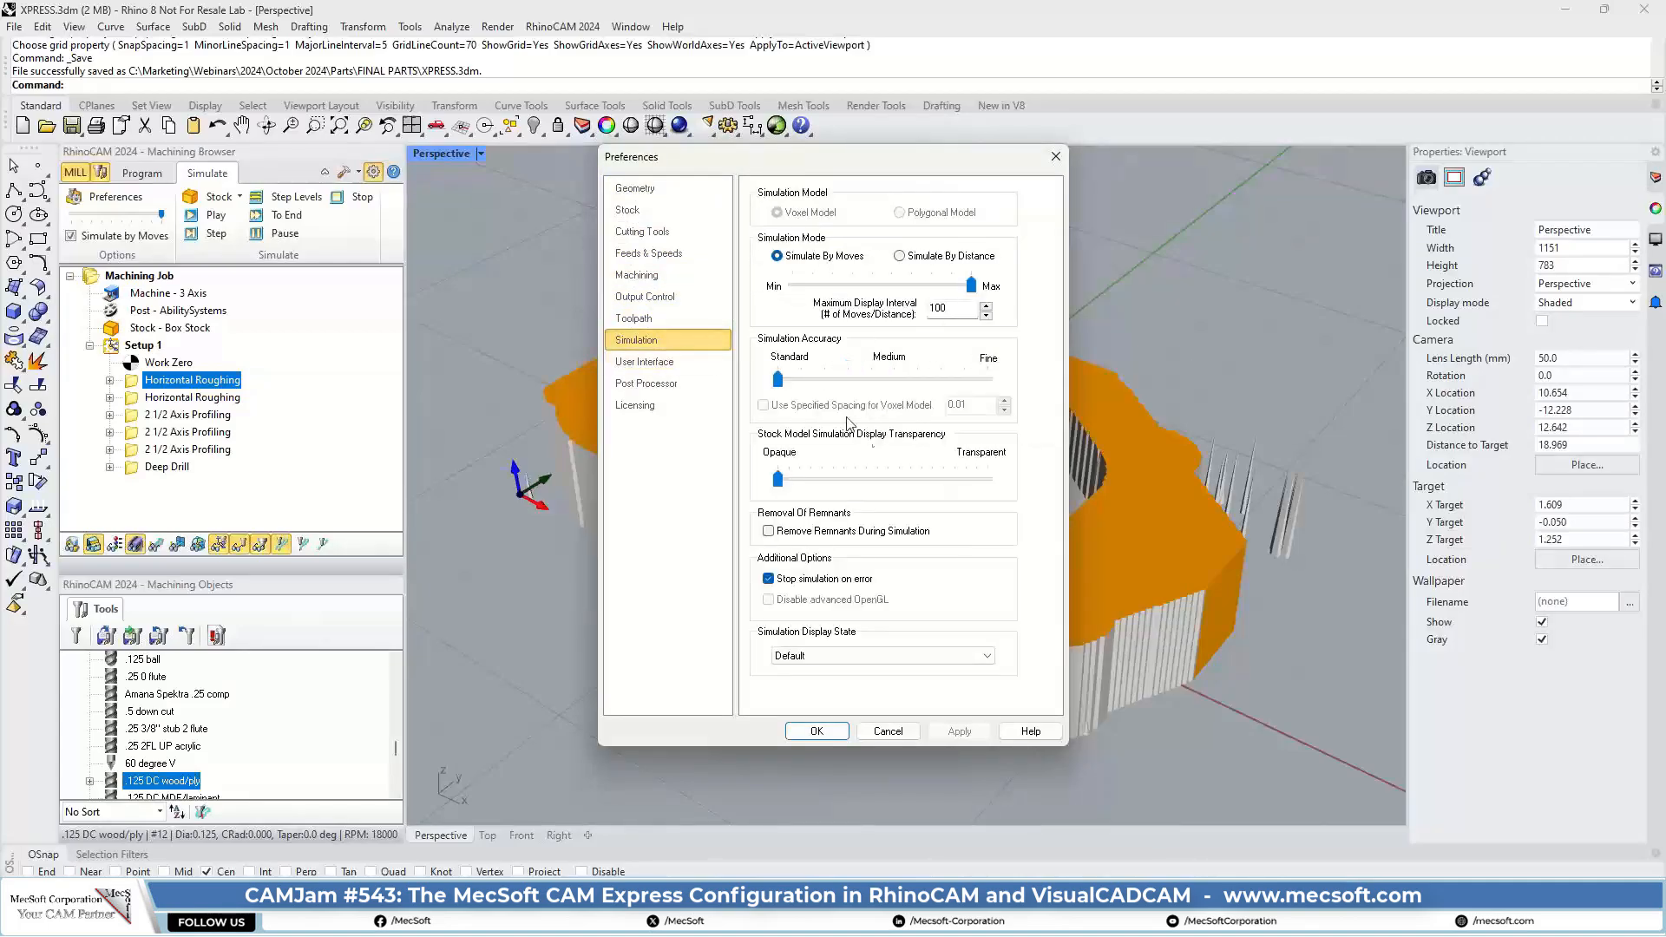
{"action": "left_click_drag", "start_coordinate": [778, 379], "coordinate": [987, 380]}
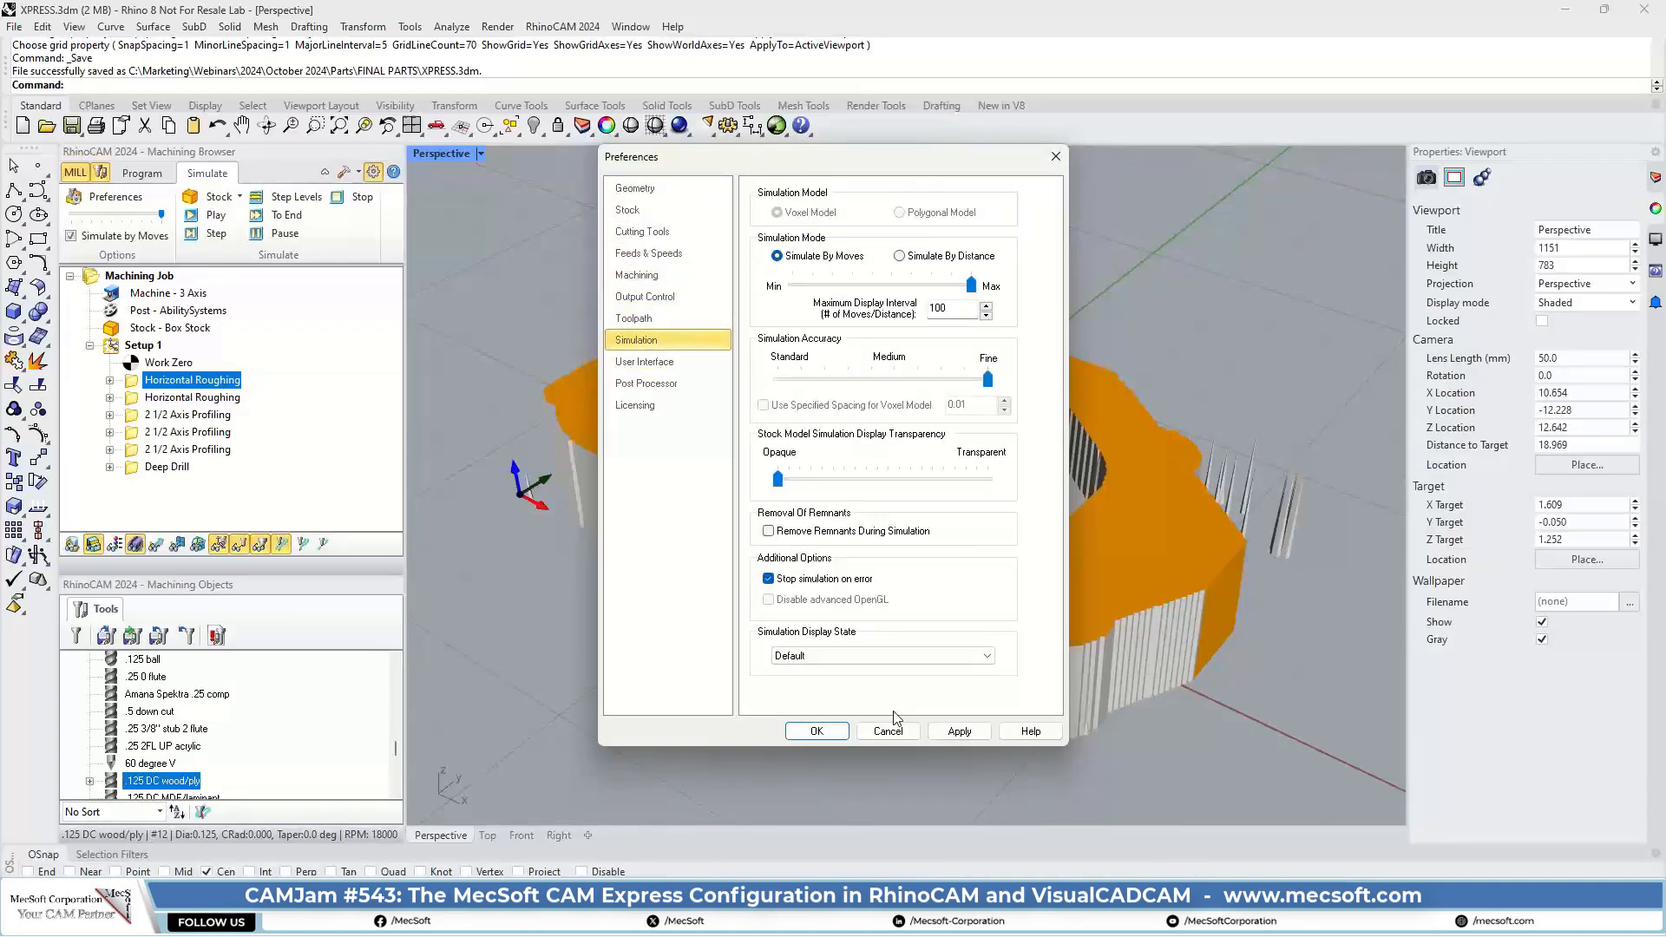
{"action": "left_click", "coordinate": [835, 733]}
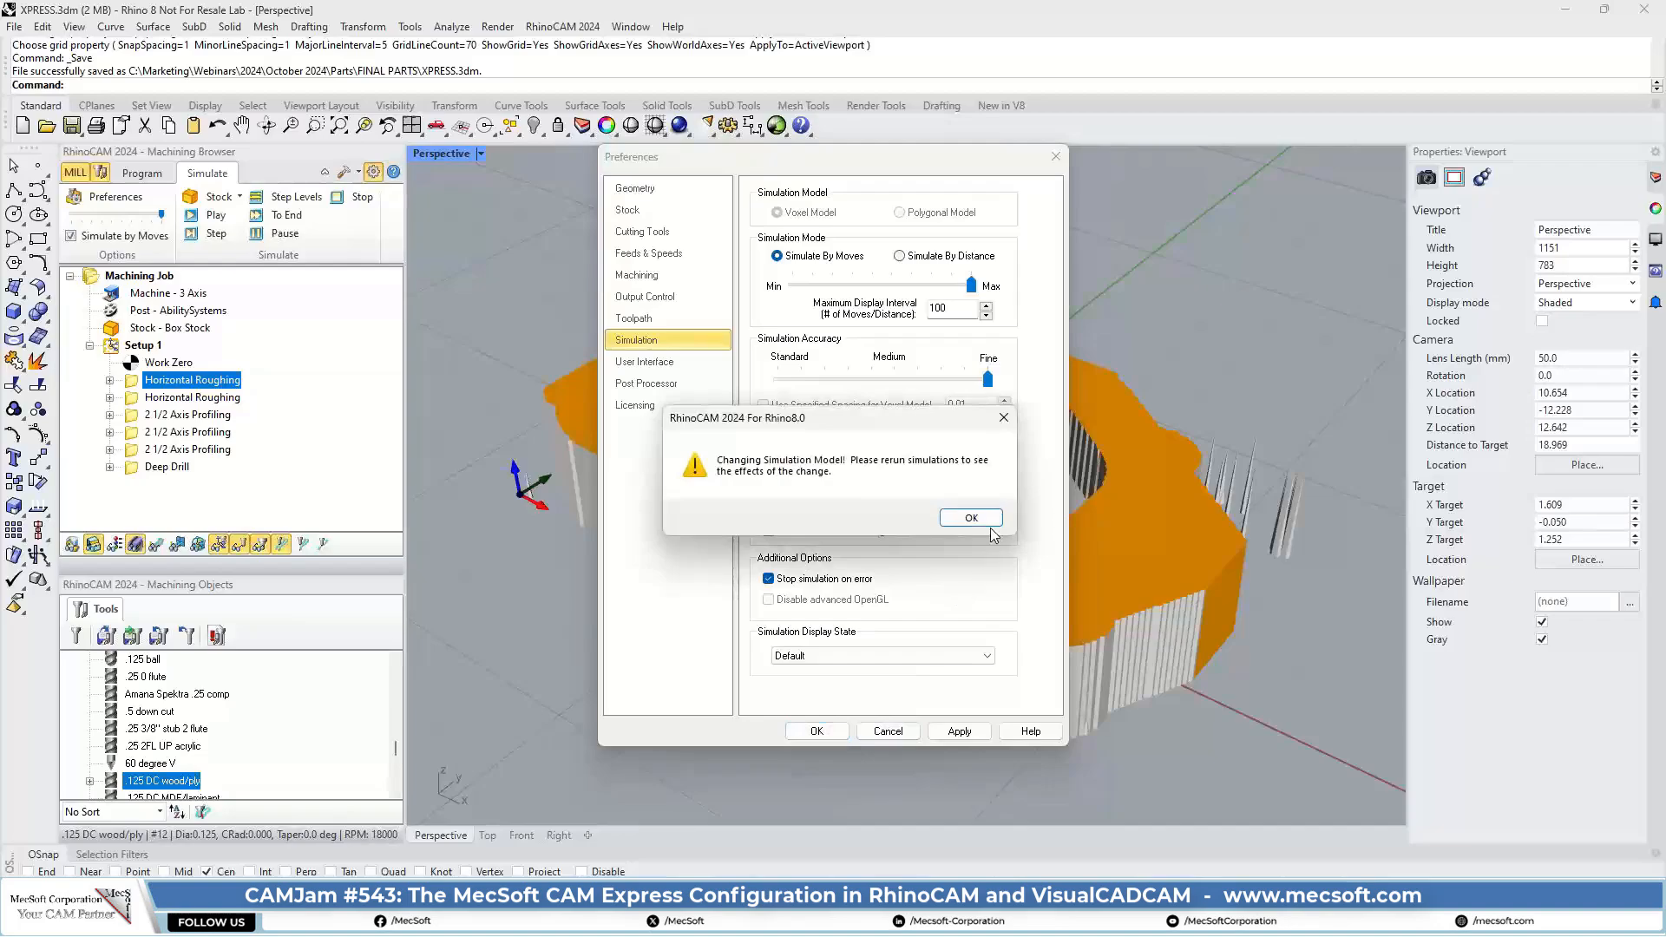
{"action": "left_click", "coordinate": [959, 519]}
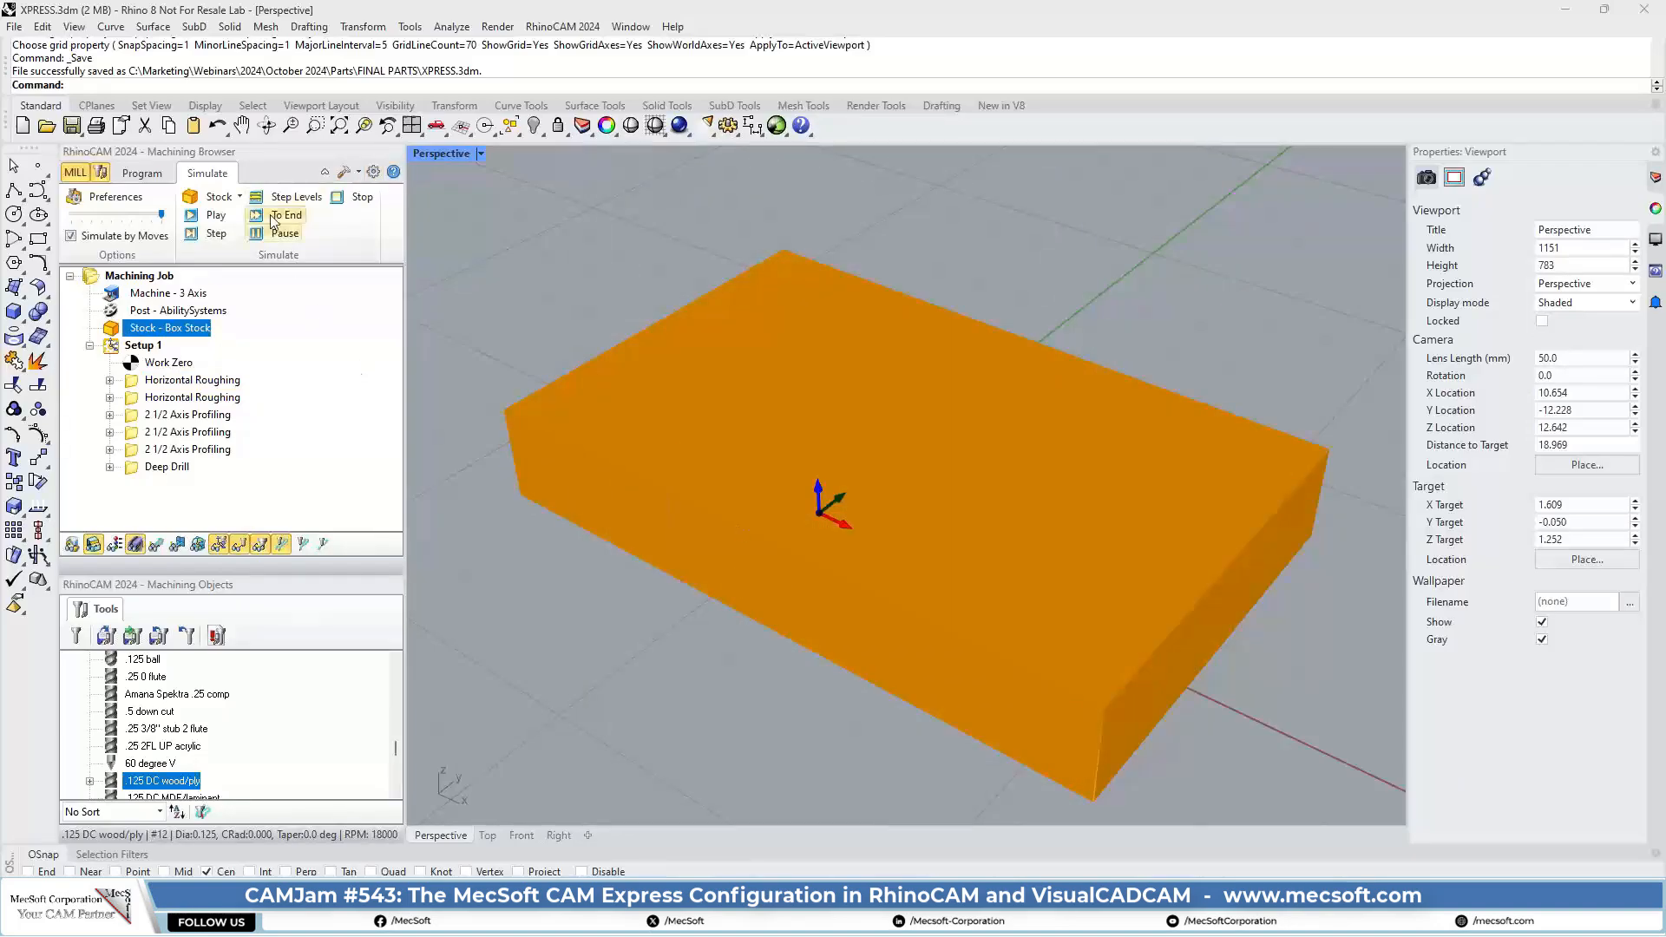
Simulate all operations of Setup 1 and inspect the machined stock, including the result of the first Horizontal Roughing.
{"action": "left_click", "coordinate": [113, 348]}
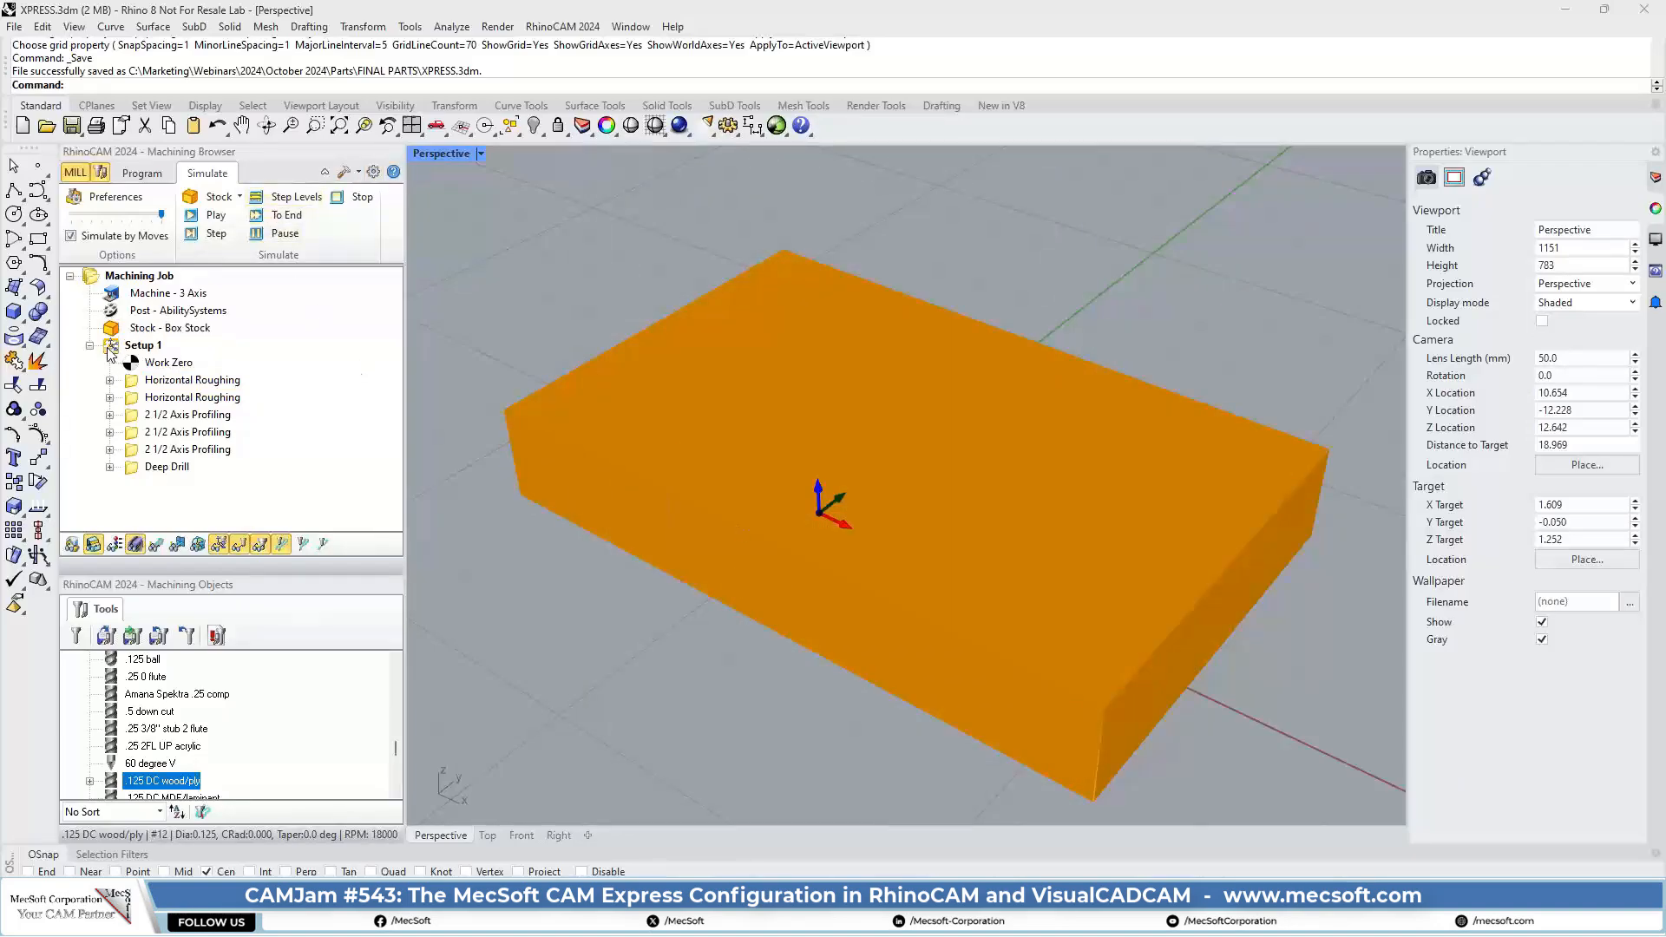
{"action": "left_click", "coordinate": [215, 216]}
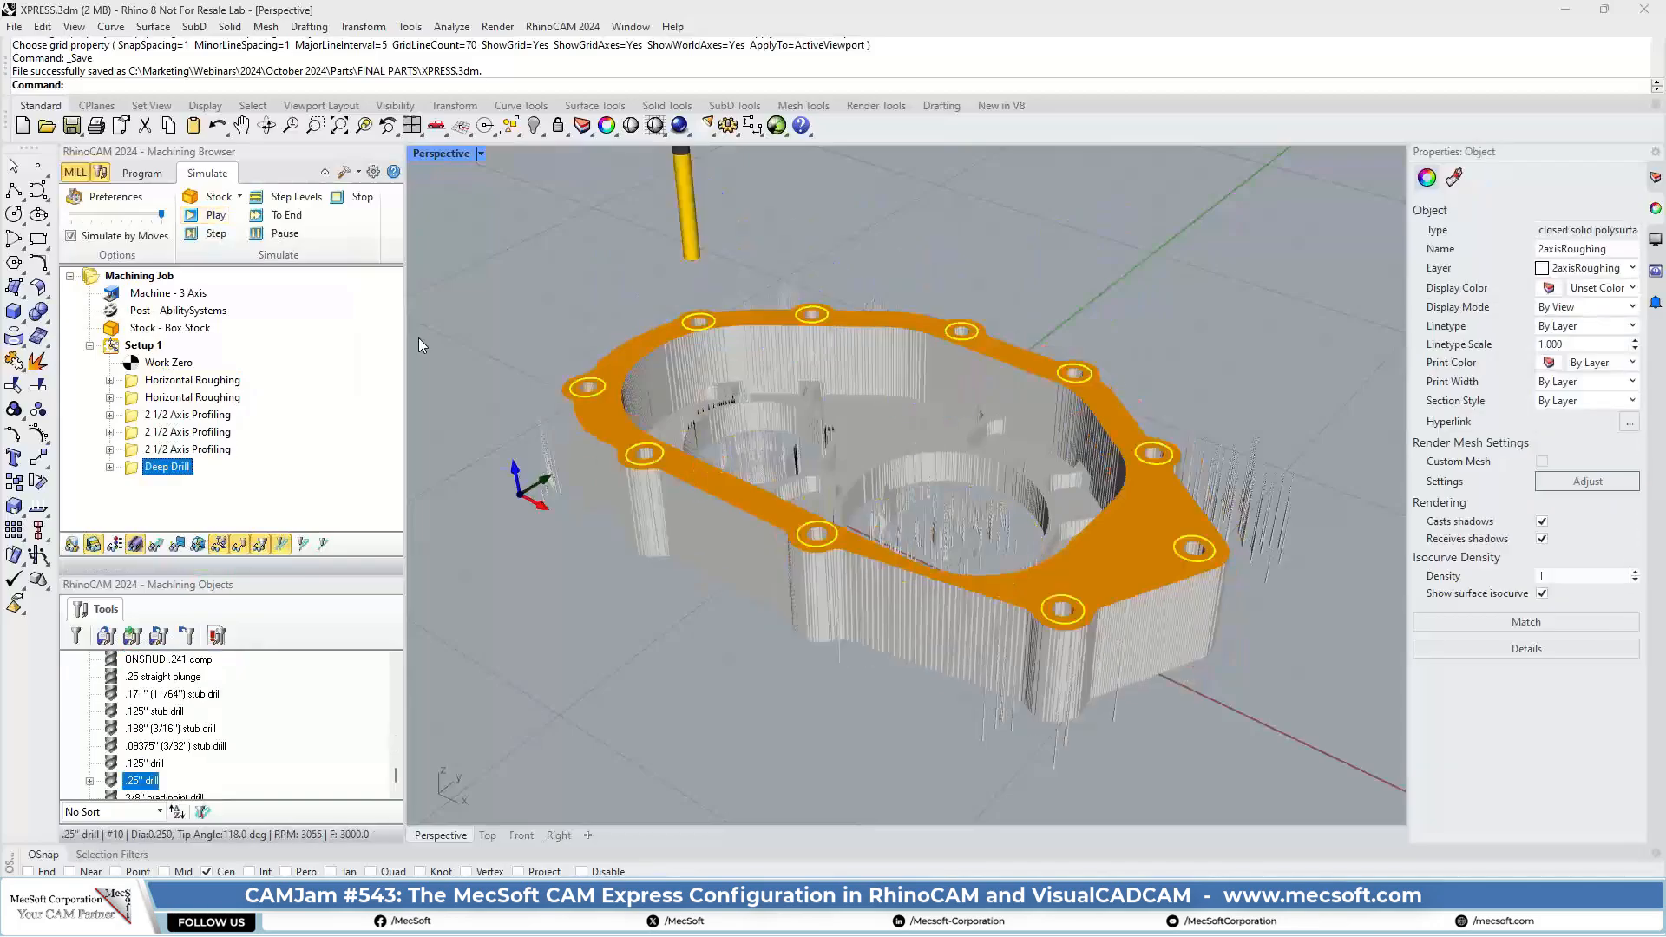
{"action": "right_click_drag", "start_coordinate": [1117, 439], "coordinate": [1219, 380]}
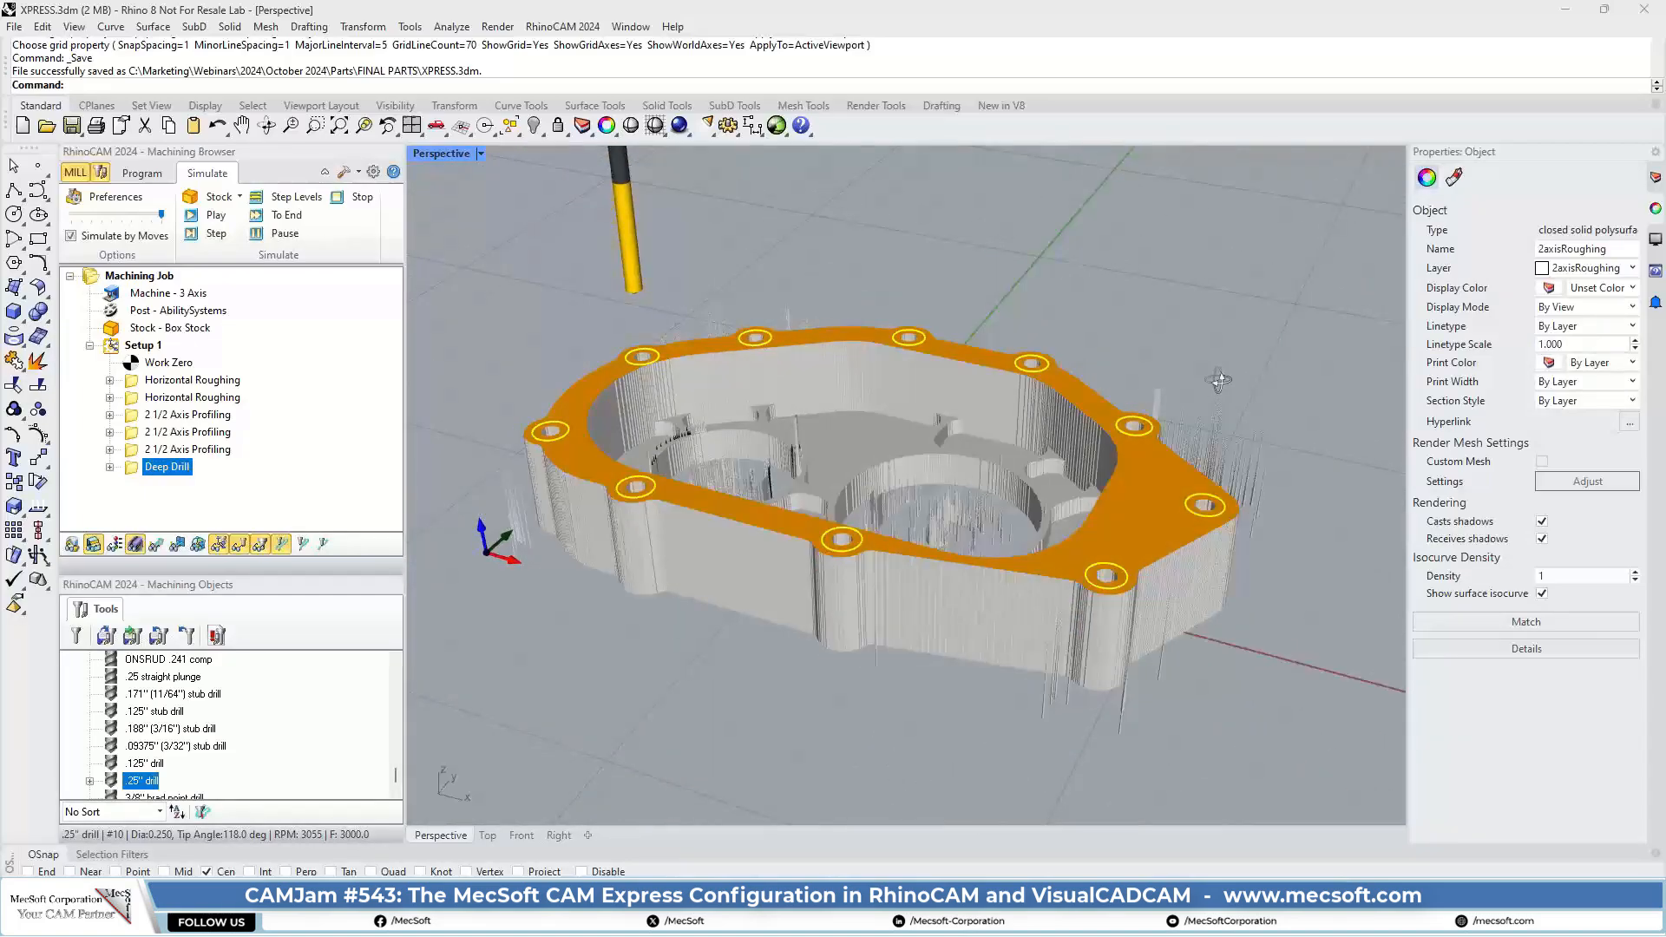
{"action": "left_click", "coordinate": [1176, 336]}
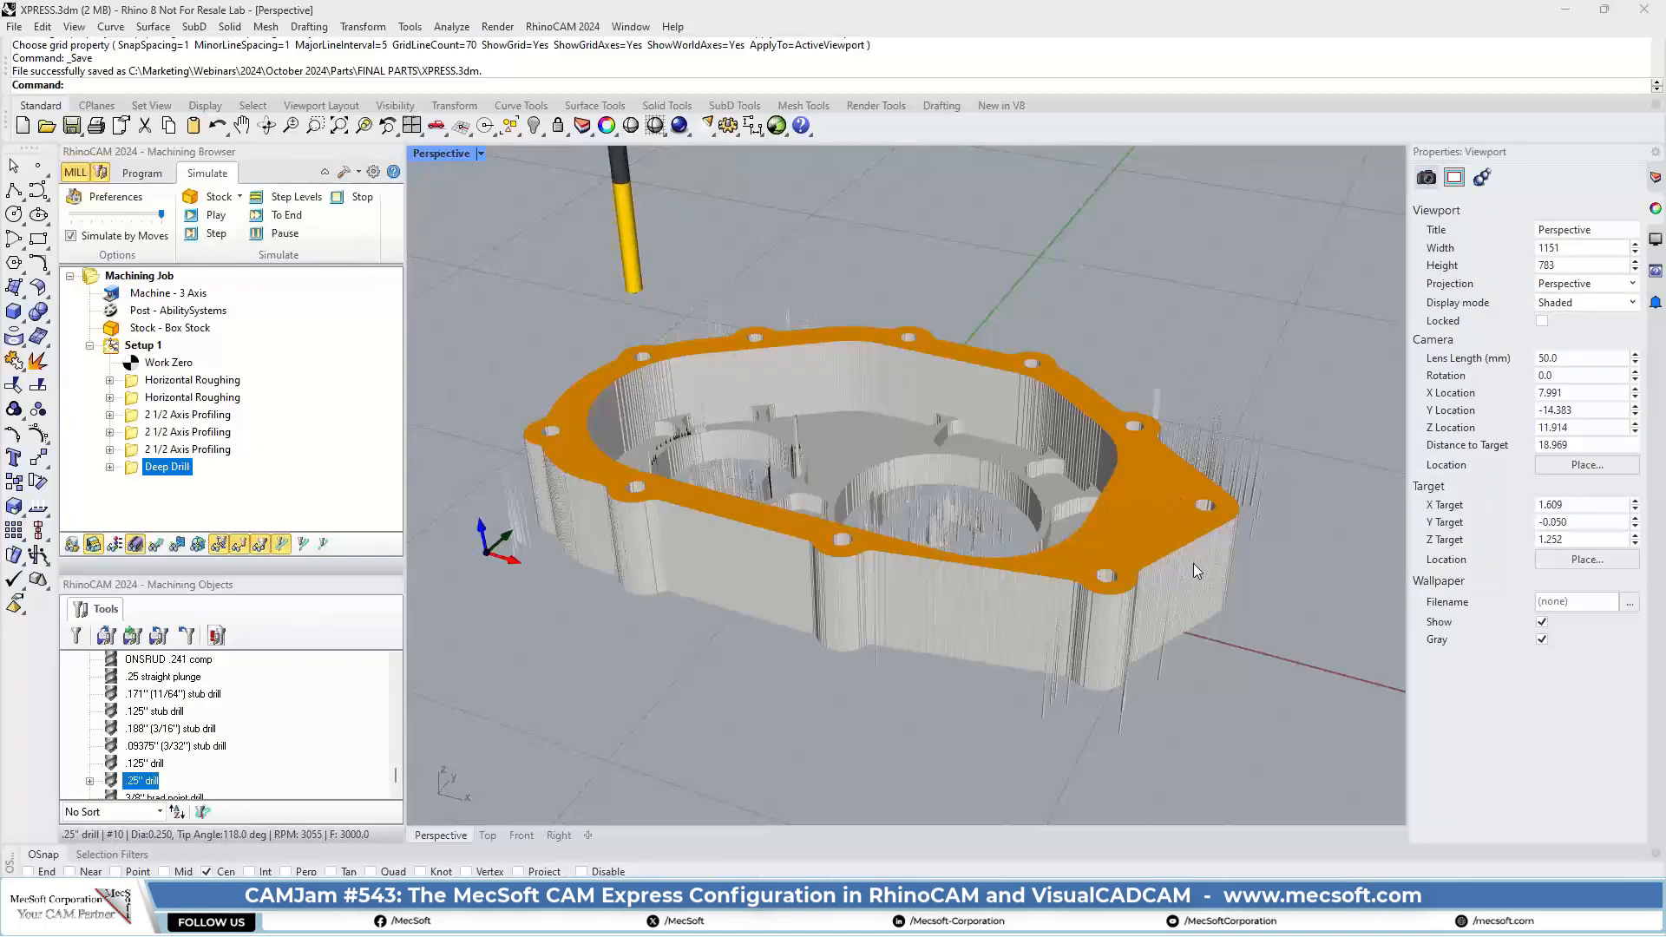
{"action": "right_click_drag", "start_coordinate": [1075, 446], "coordinate": [1191, 532]}
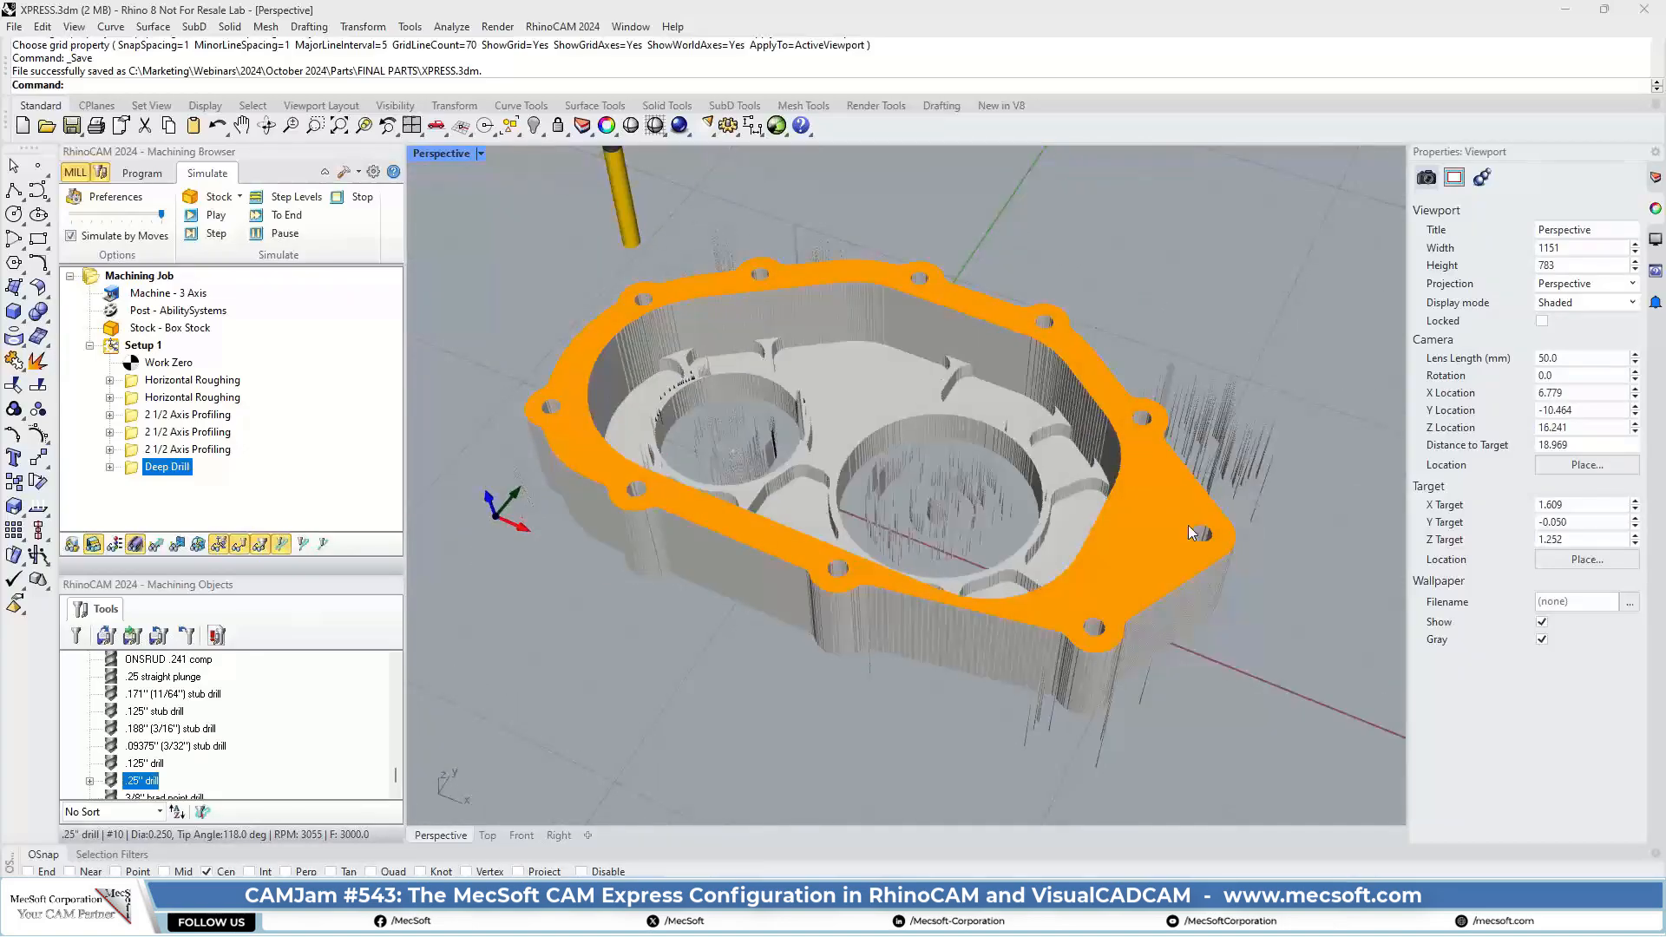
{"action": "left_click", "coordinate": [139, 381]}
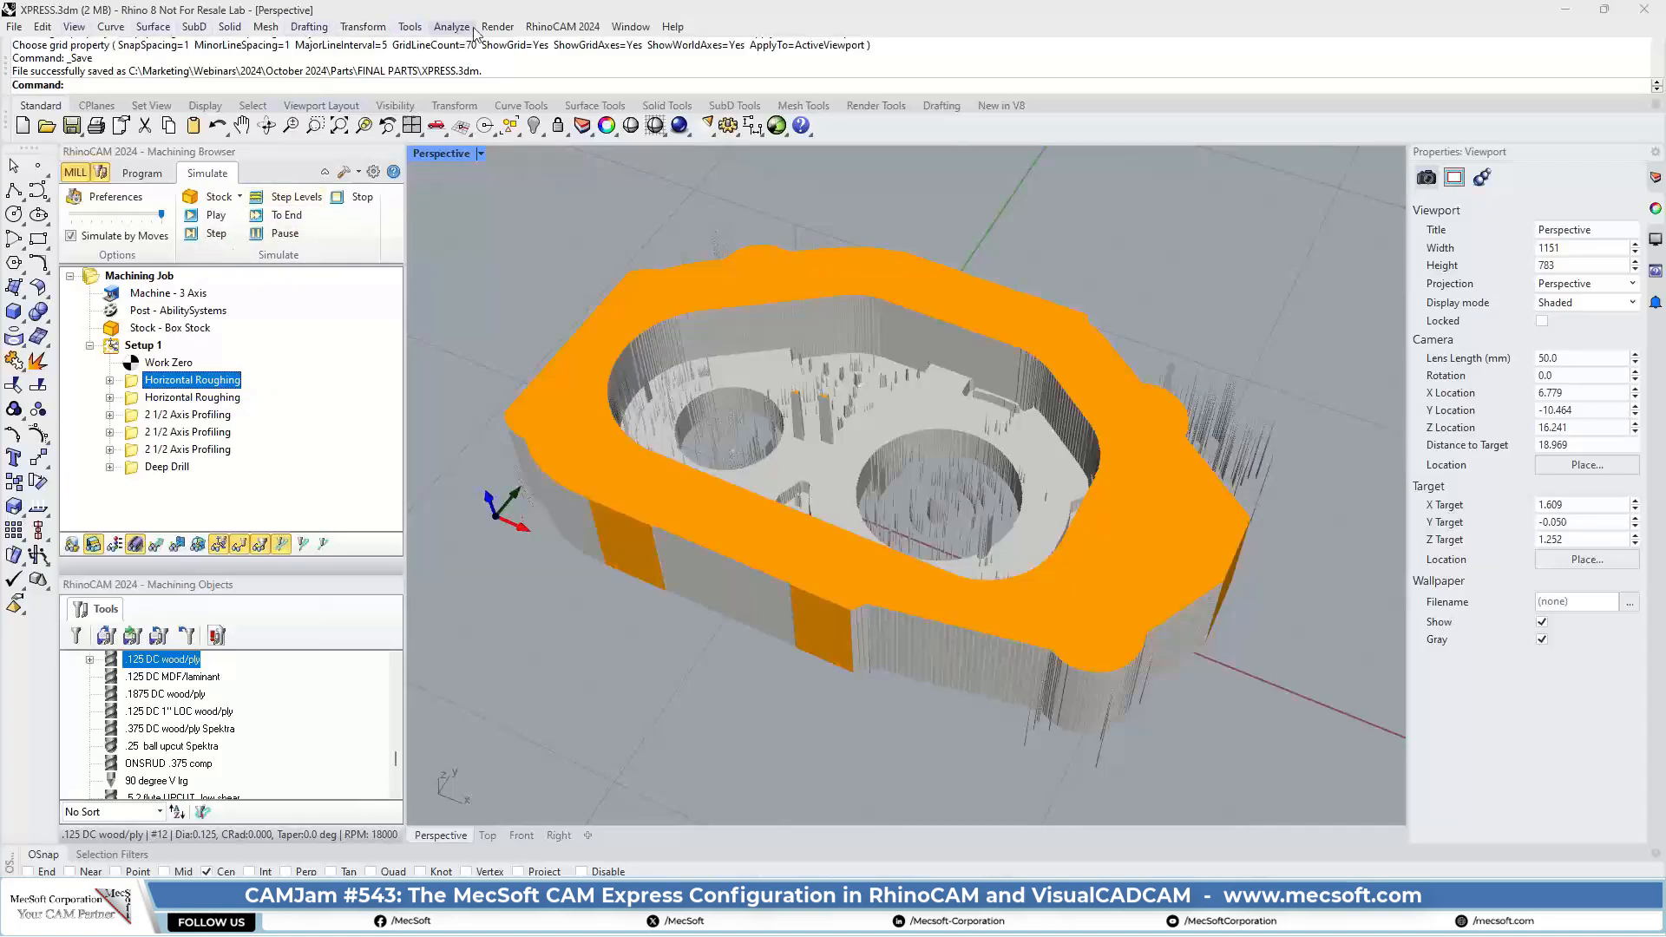
{"action": "left_click", "coordinate": [590, 30]}
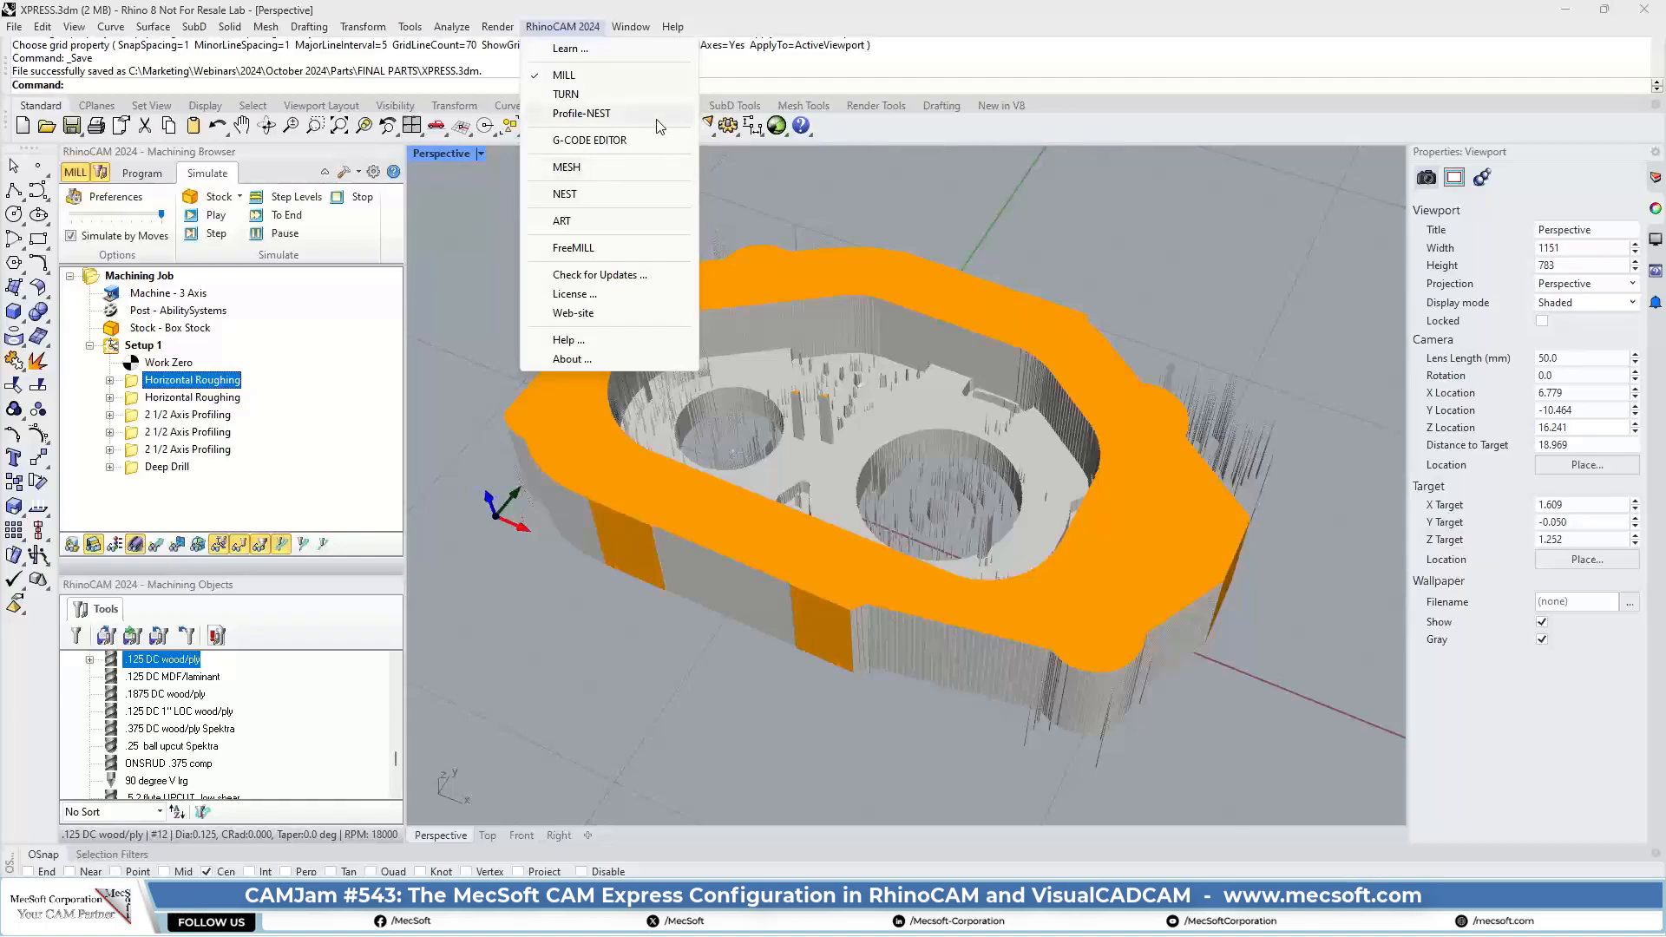
{"action": "left_click", "coordinate": [478, 190]}
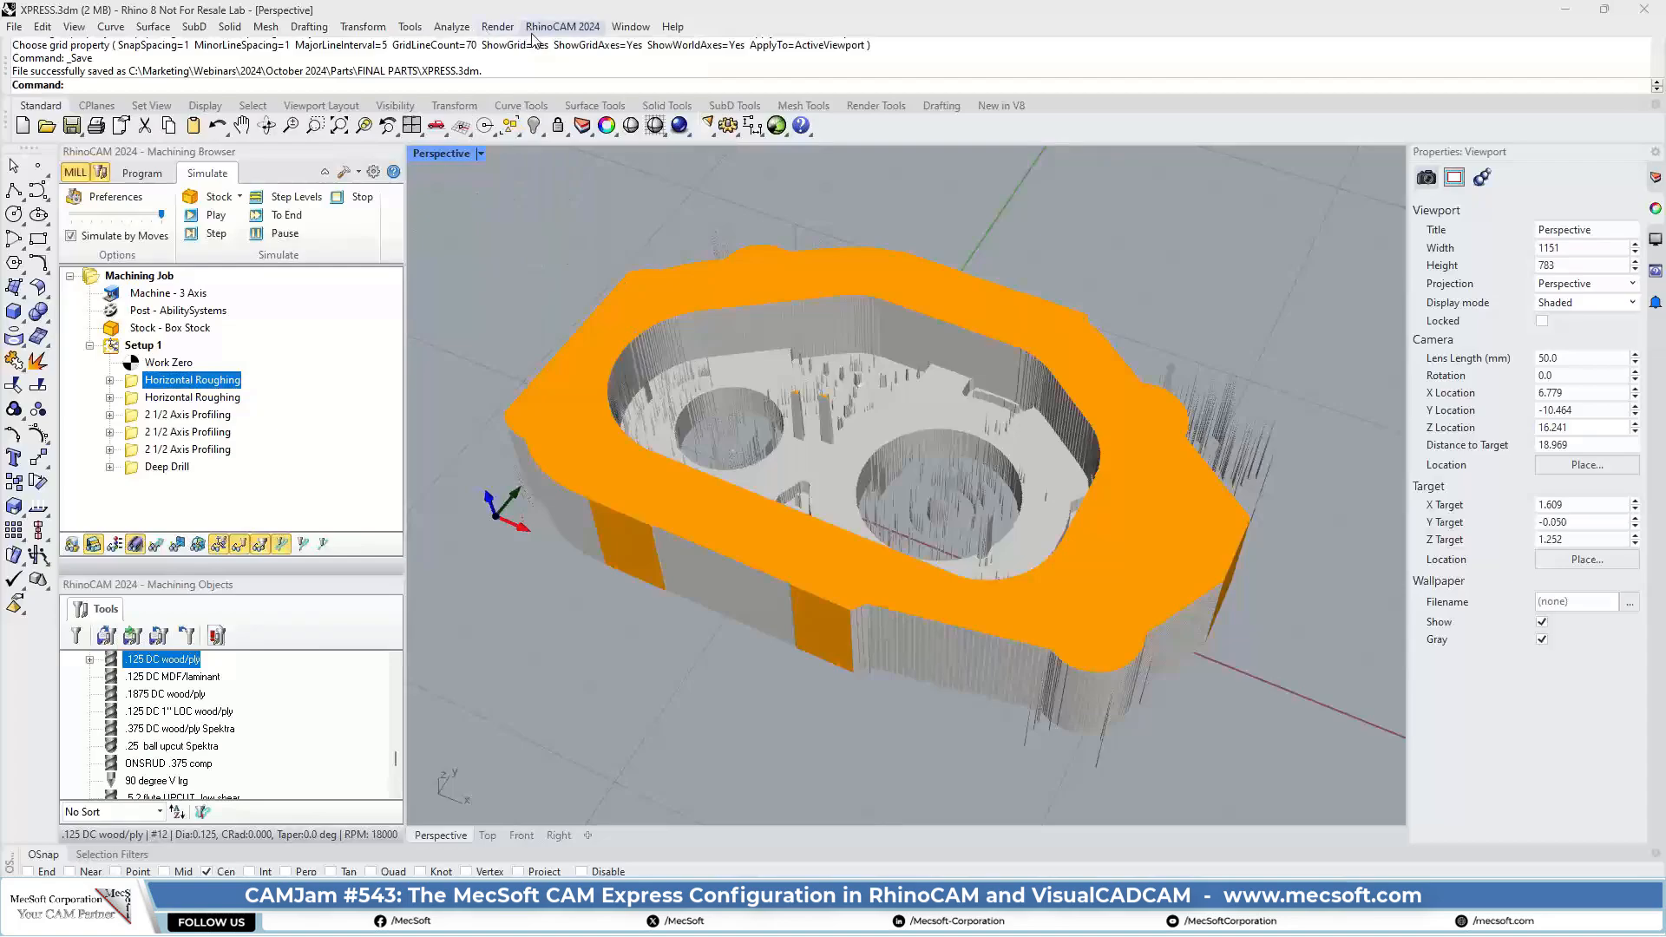
{"action": "left_click", "coordinate": [562, 26]}
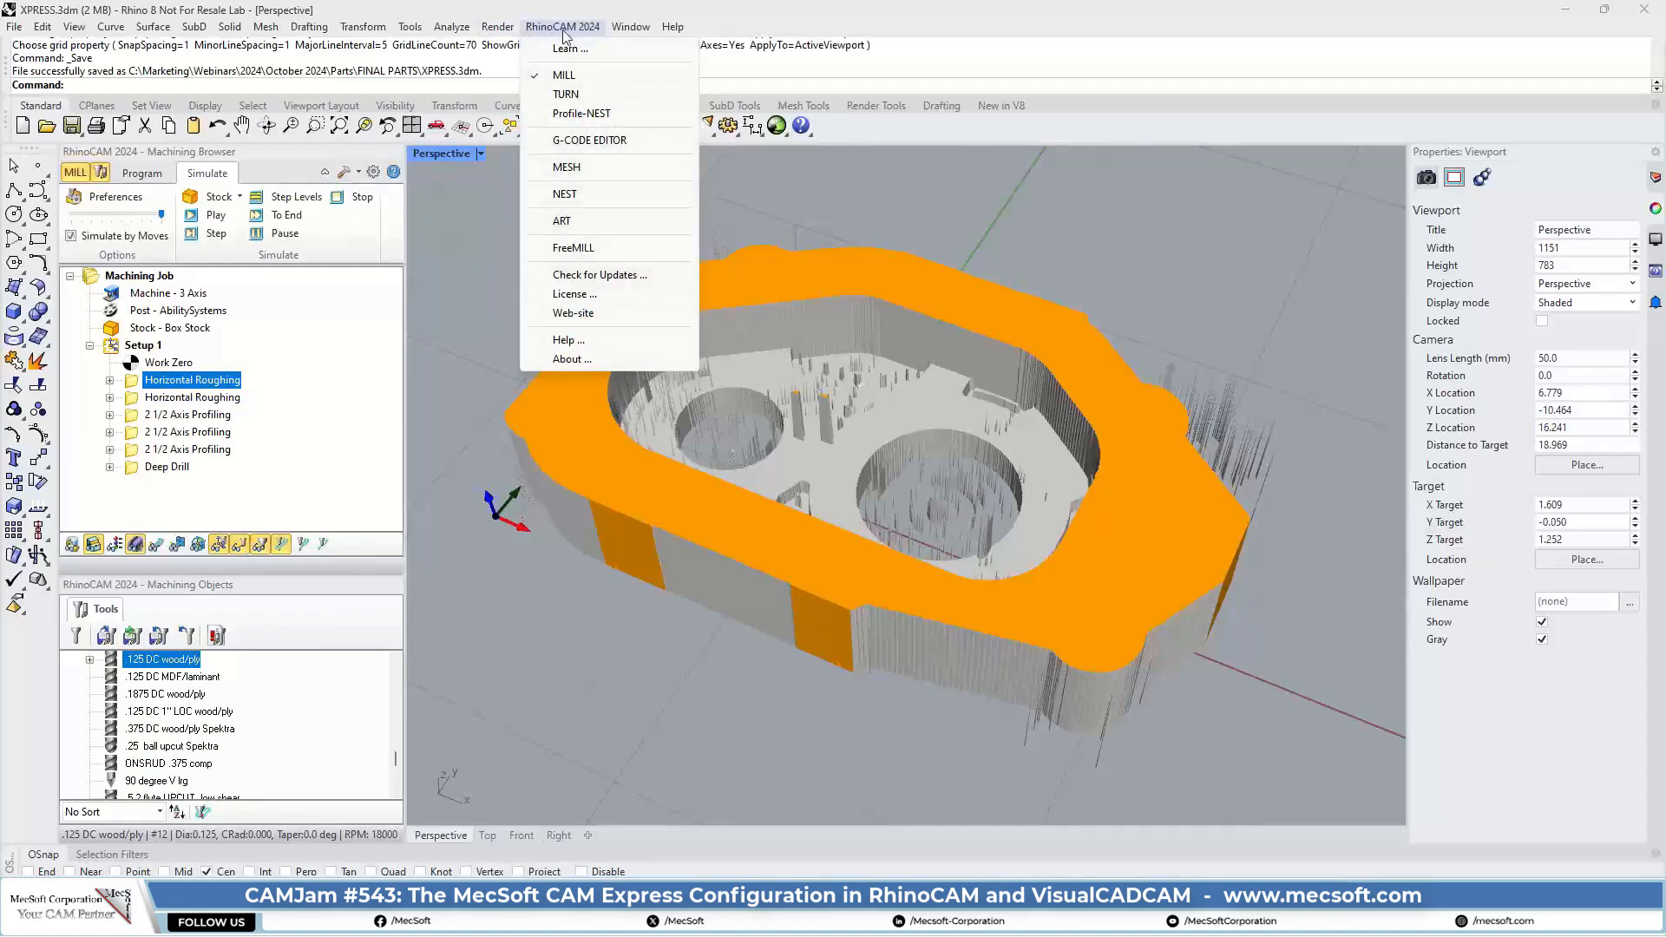
{"action": "left_click", "coordinate": [469, 200]}
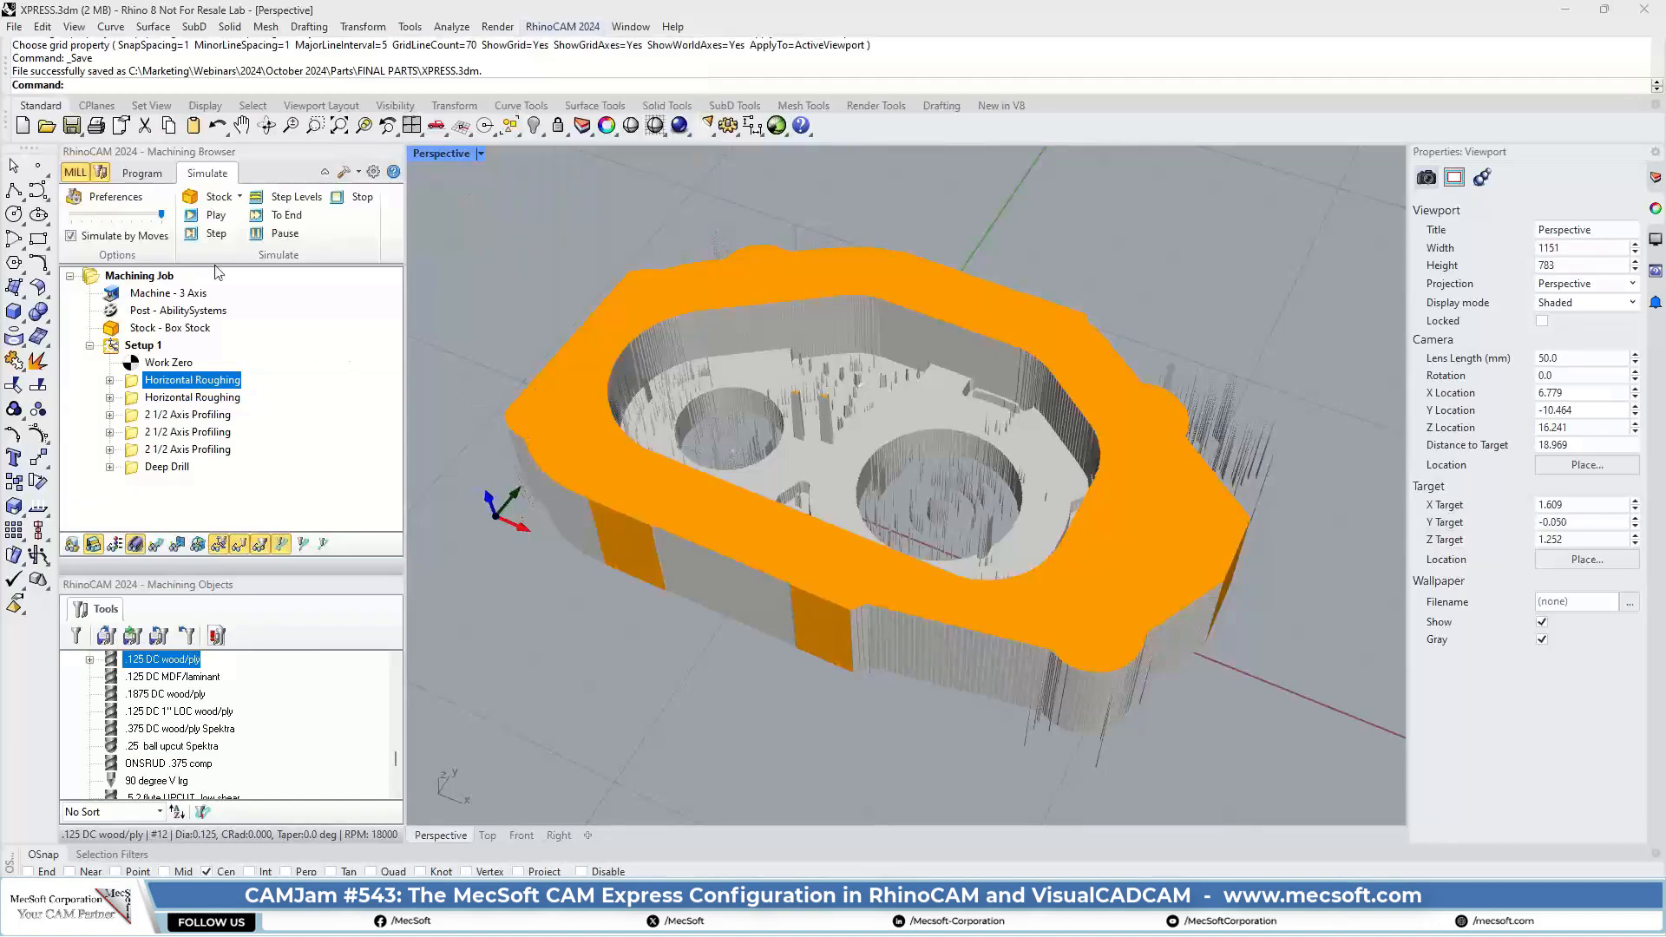
Return to the programming tools and examine the part orientation settings and the stock, alignment, 2 Axis and 3 Axis machining options.
{"action": "left_click", "coordinate": [144, 175]}
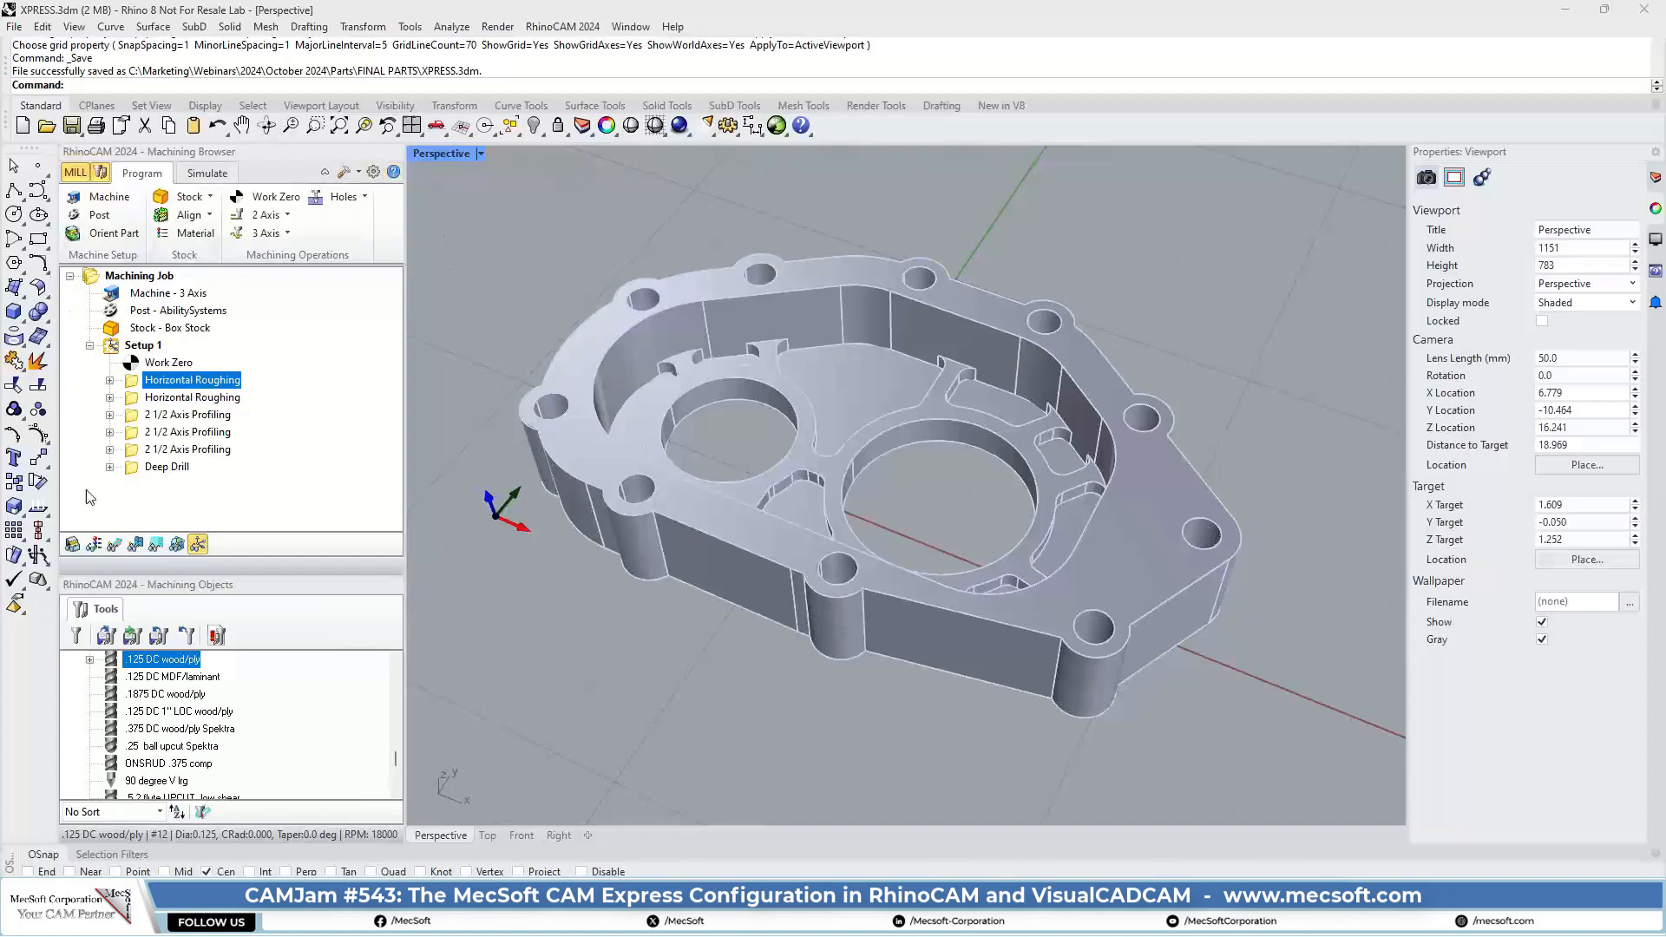
{"action": "left_click", "coordinate": [118, 236]}
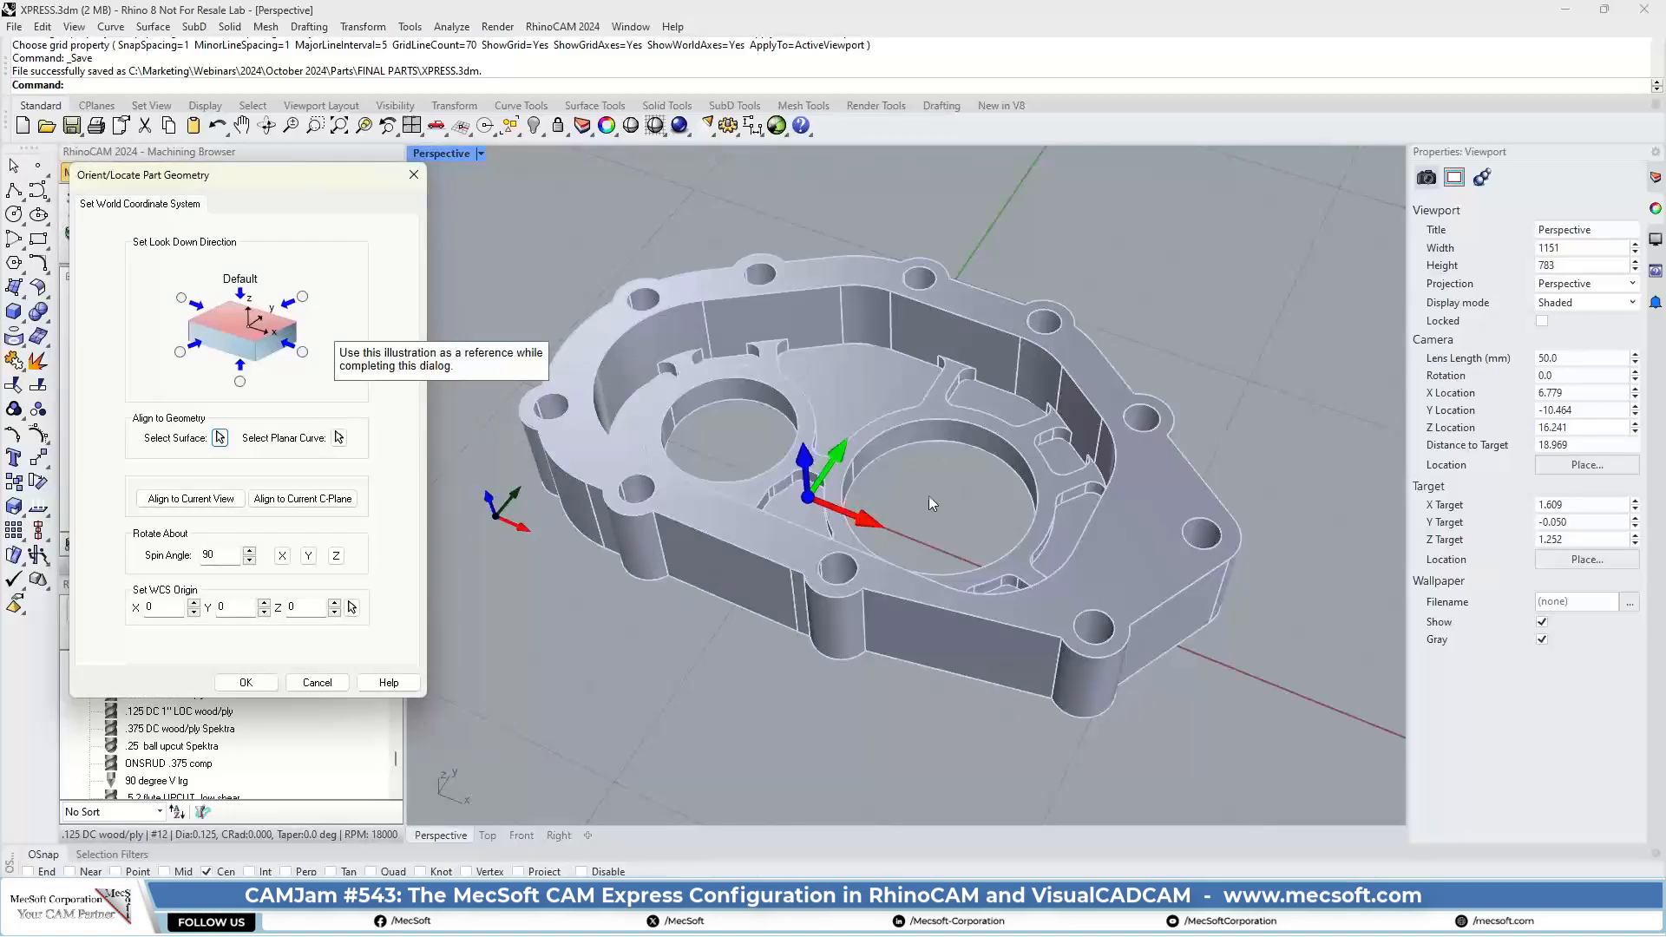
{"action": "left_click", "coordinate": [413, 174]}
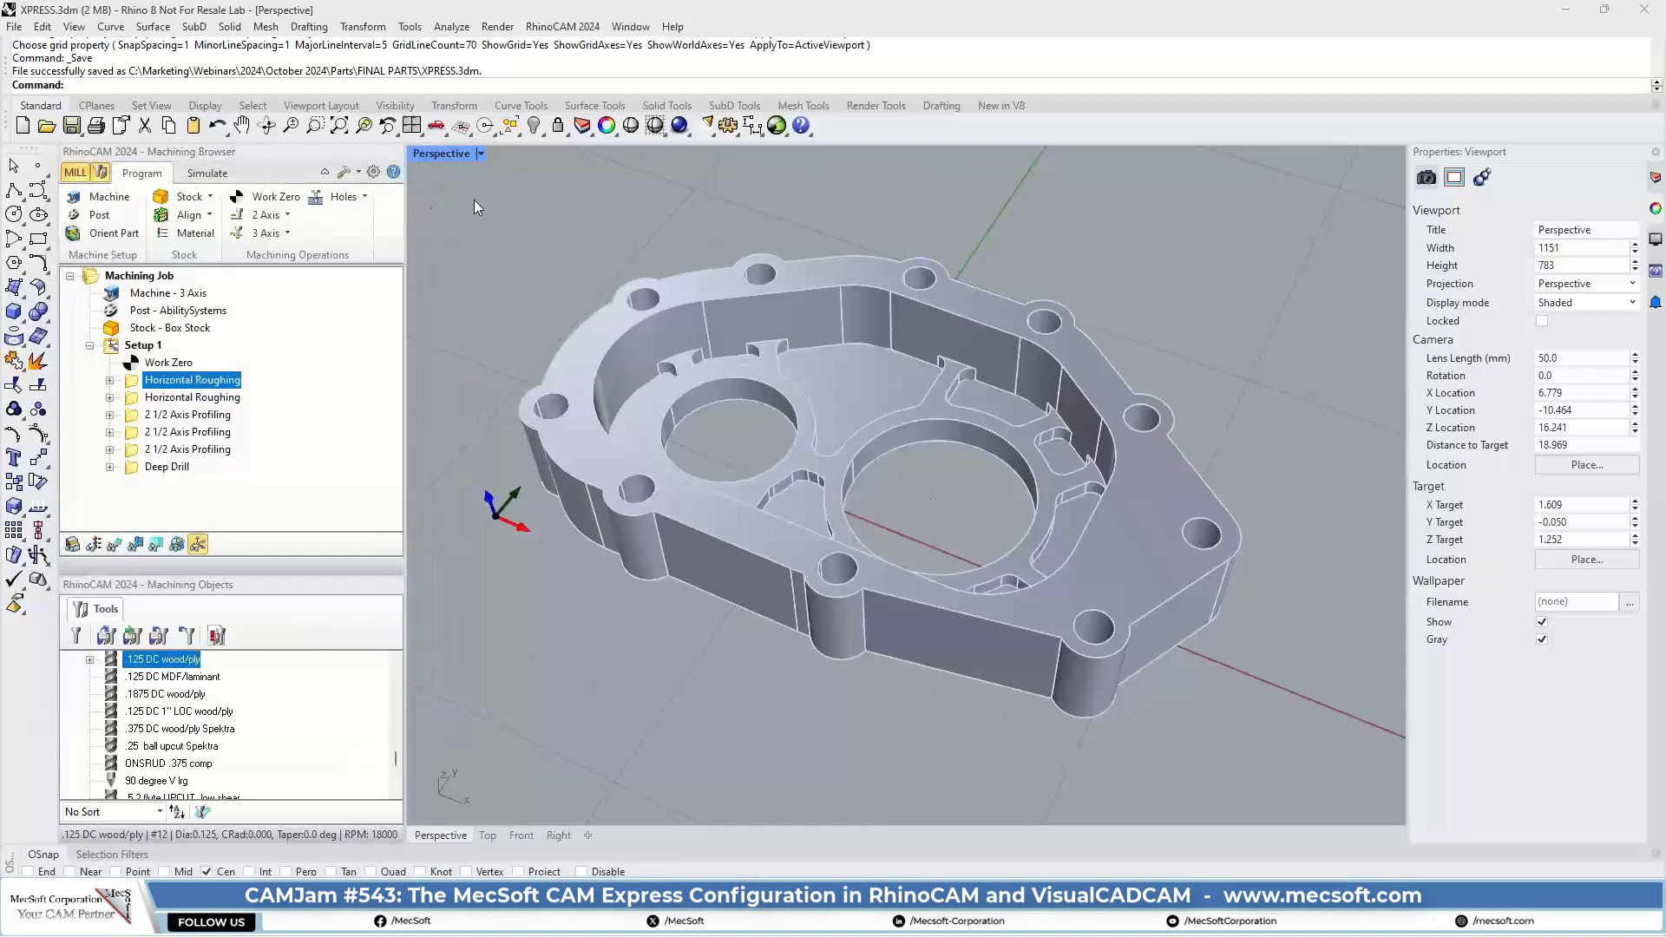
{"action": "left_click", "coordinate": [210, 198]}
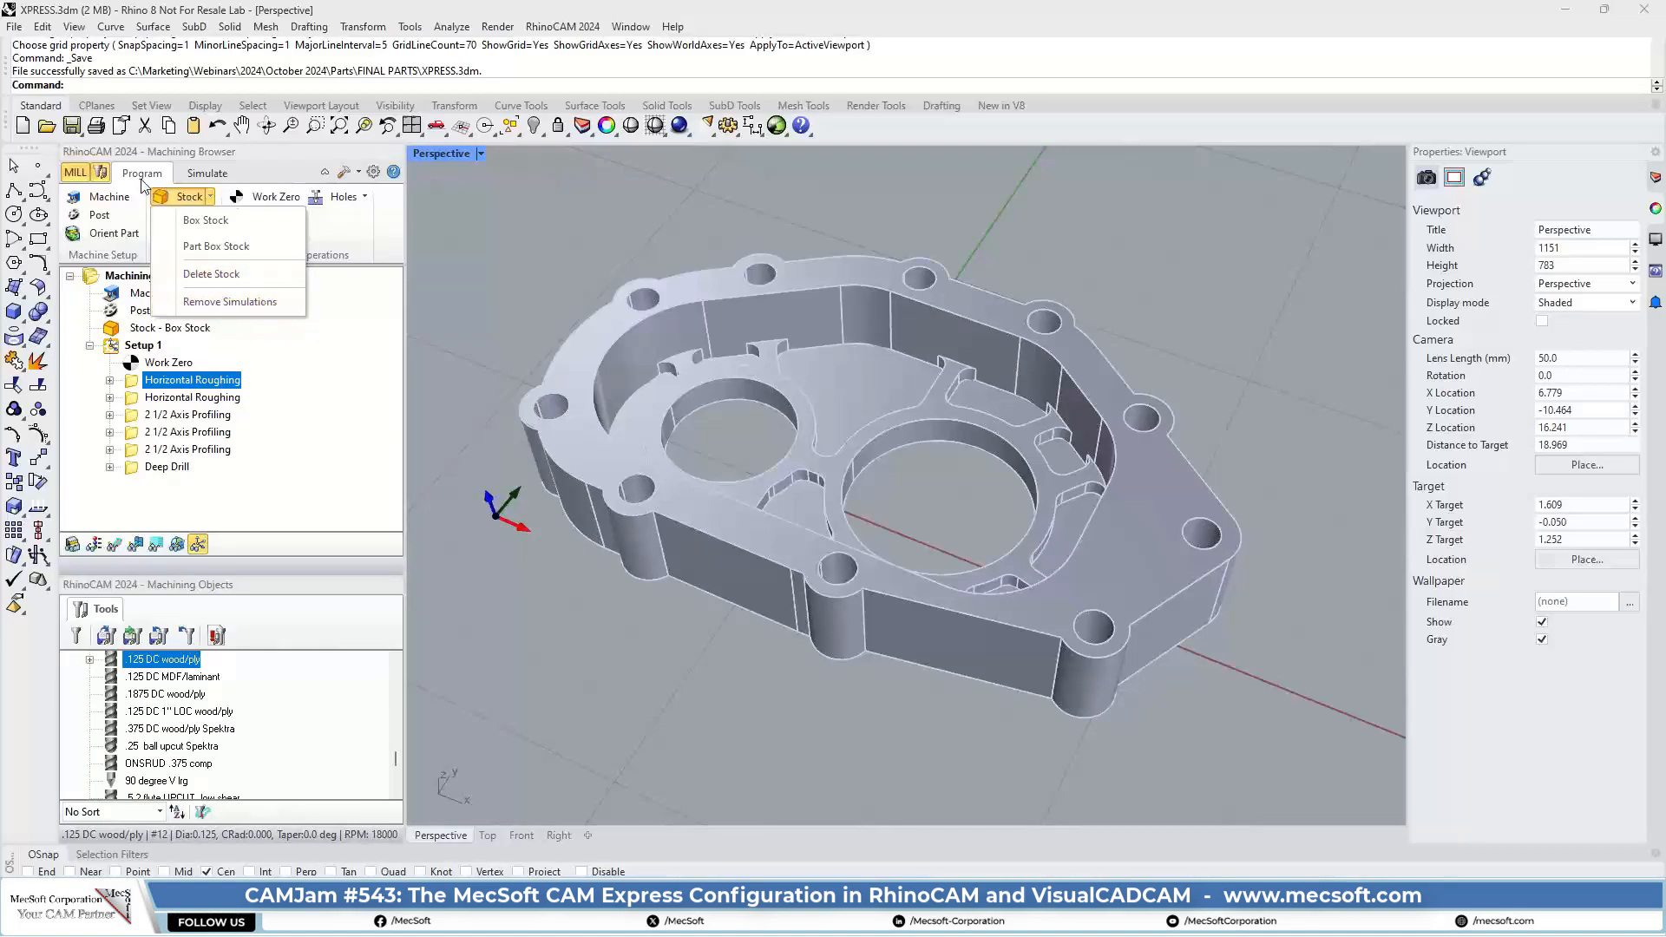
{"action": "left_click", "coordinate": [166, 196]}
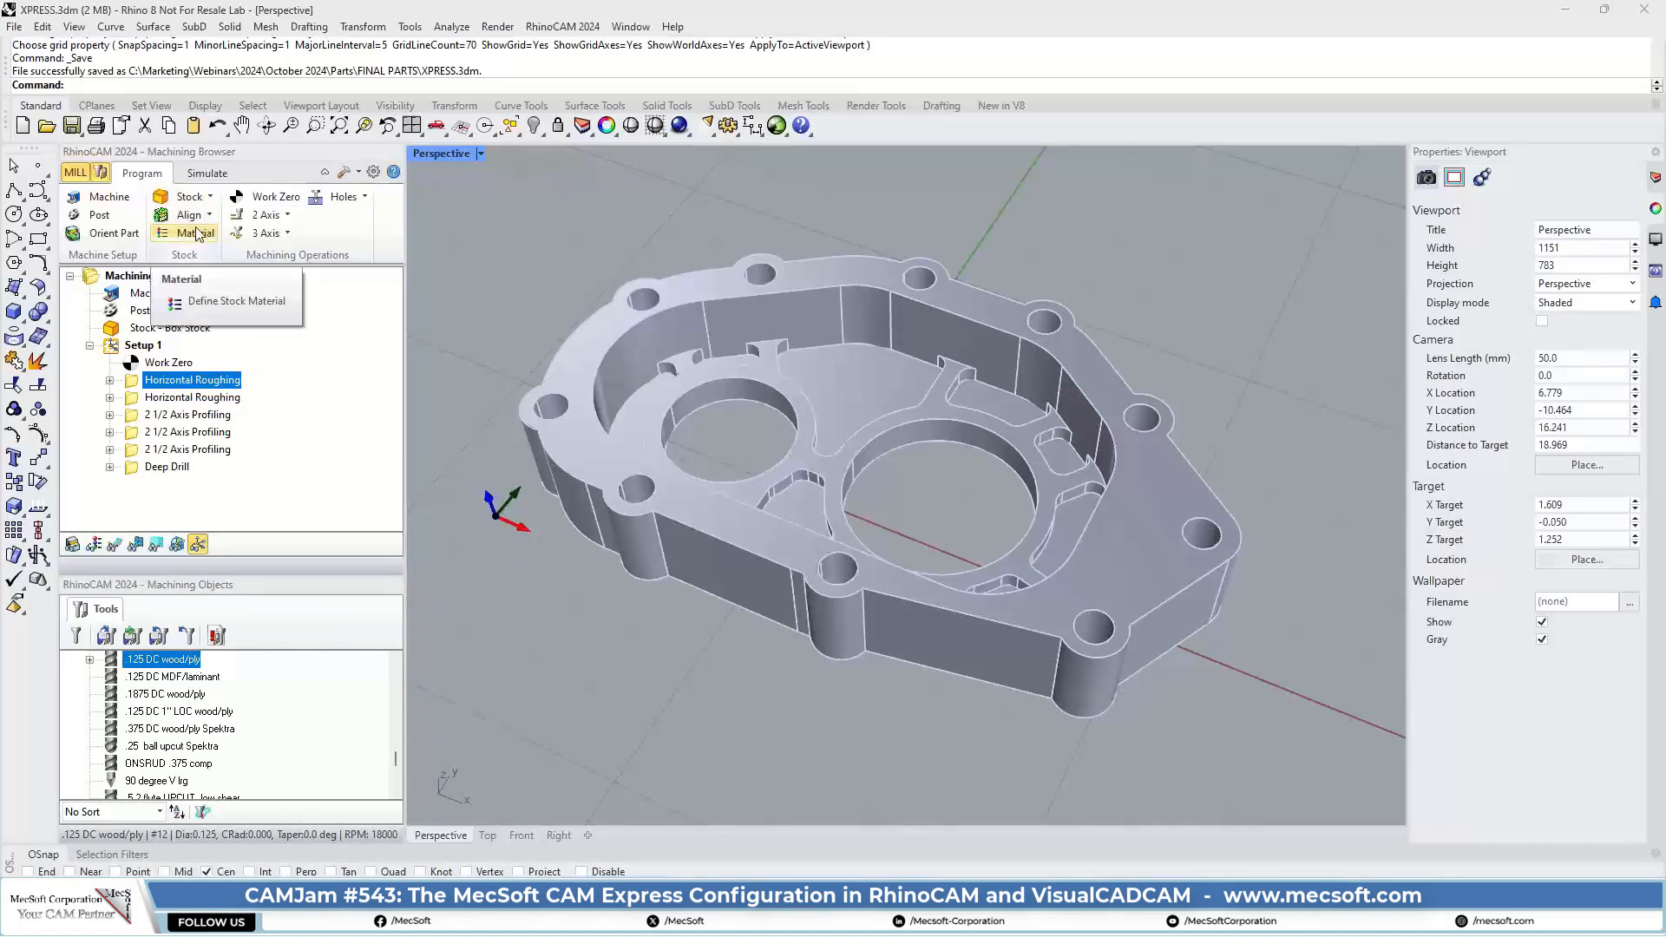
{"action": "left_click", "coordinate": [209, 217]}
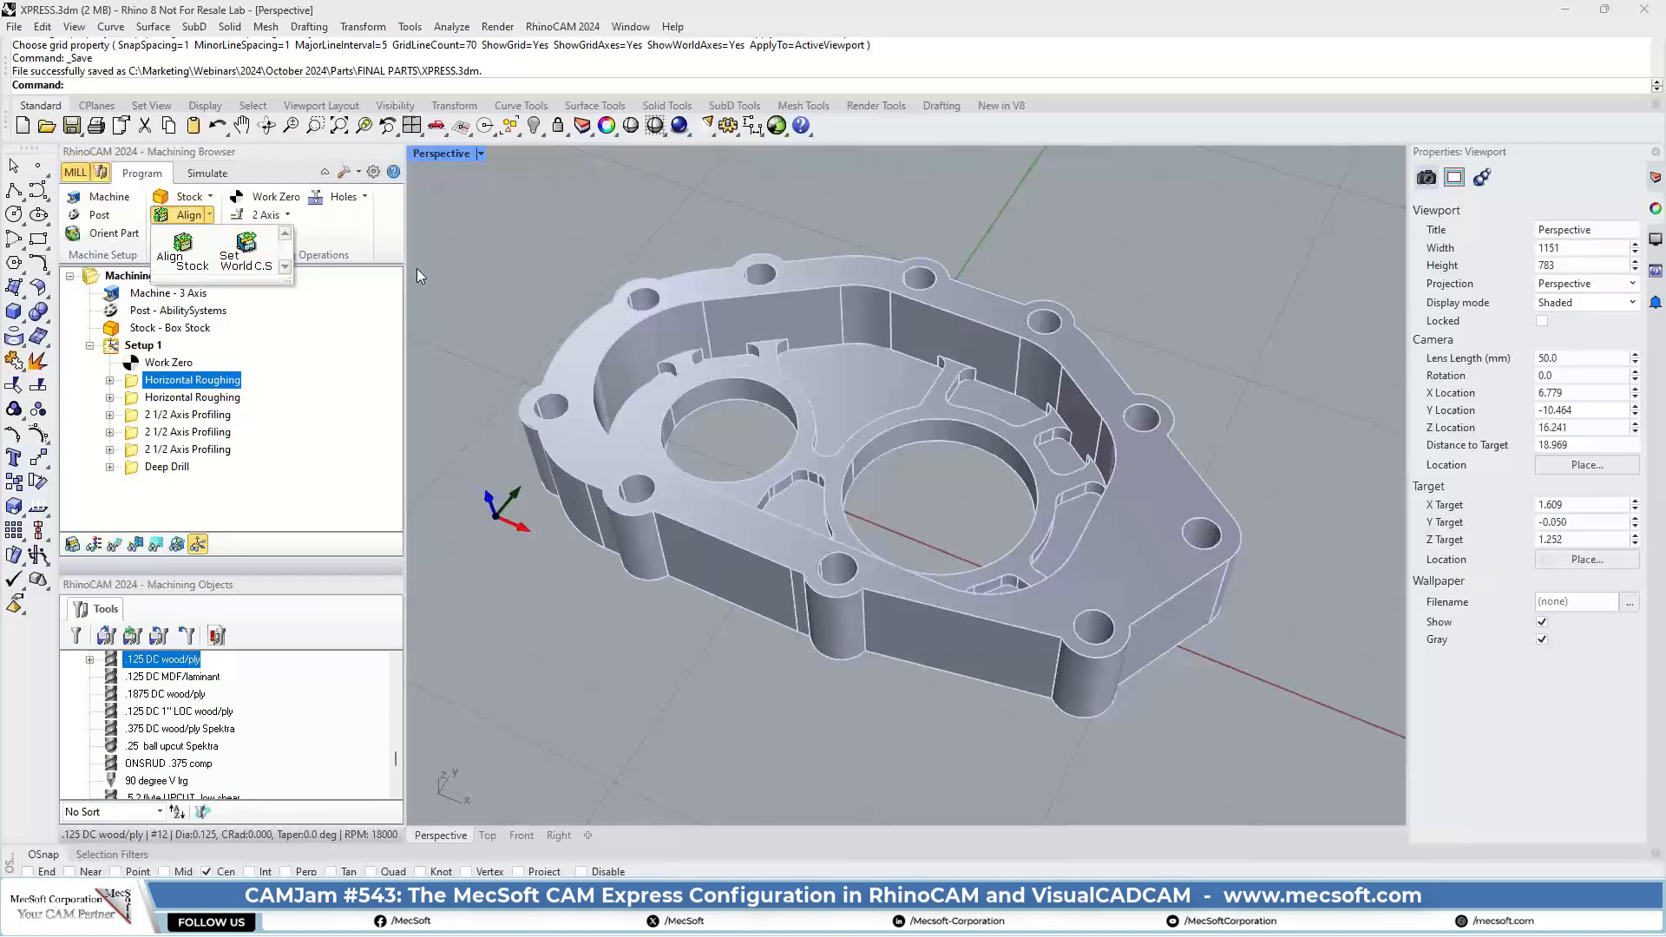
{"action": "left_click", "coordinate": [525, 295]}
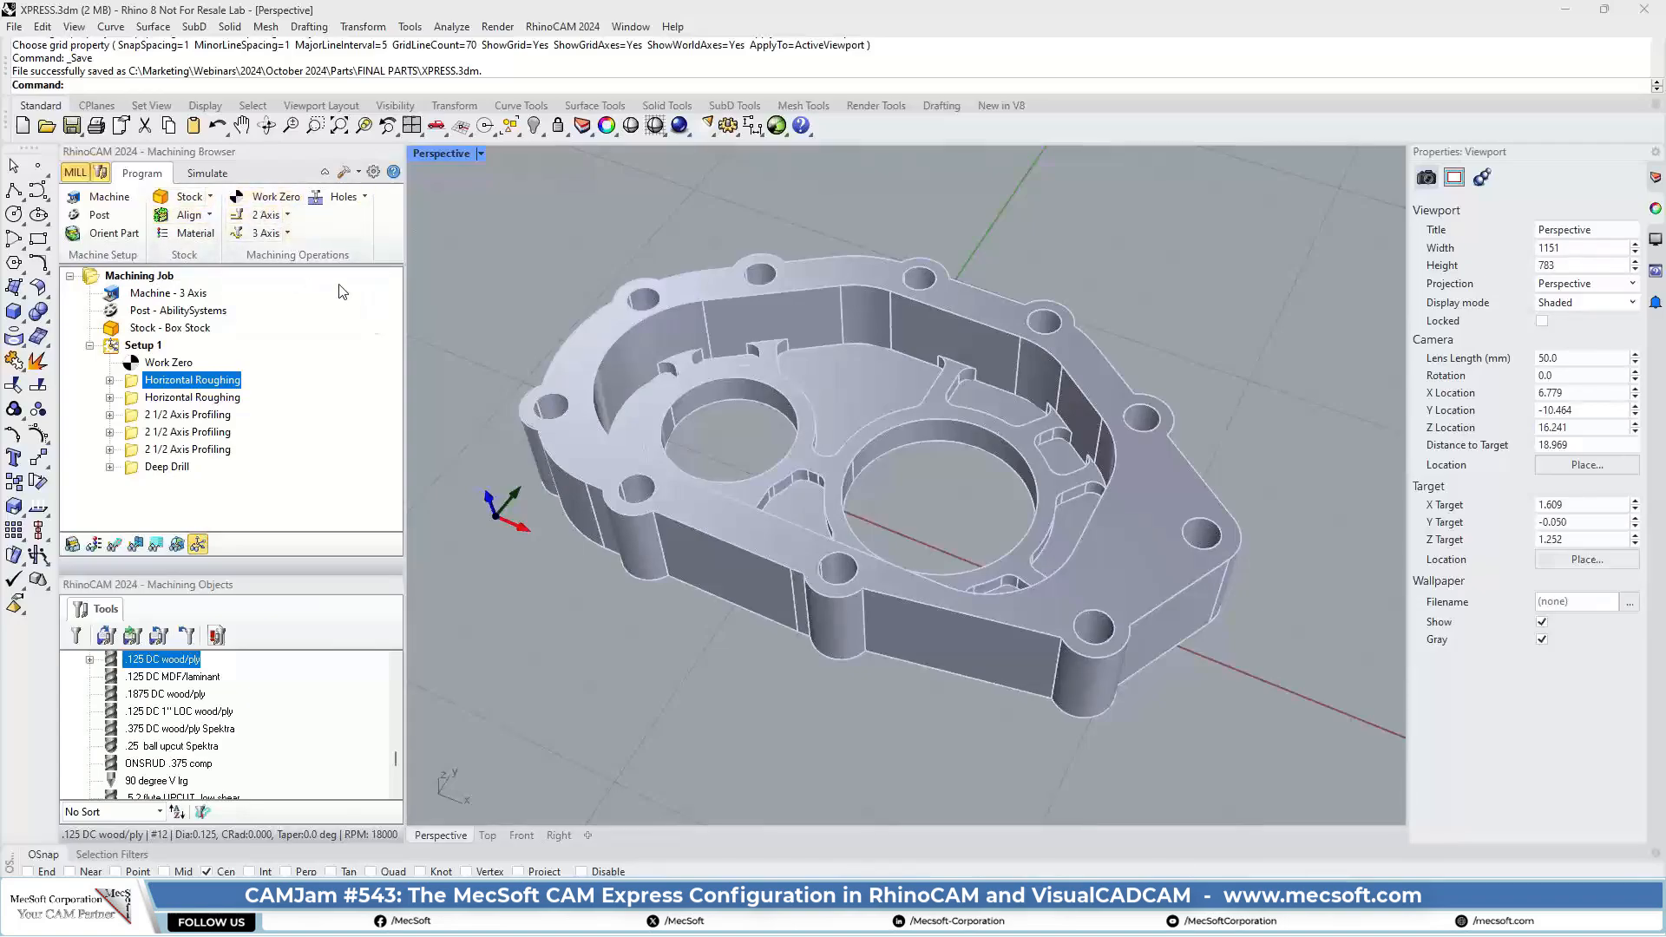
{"action": "left_click", "coordinate": [286, 215]}
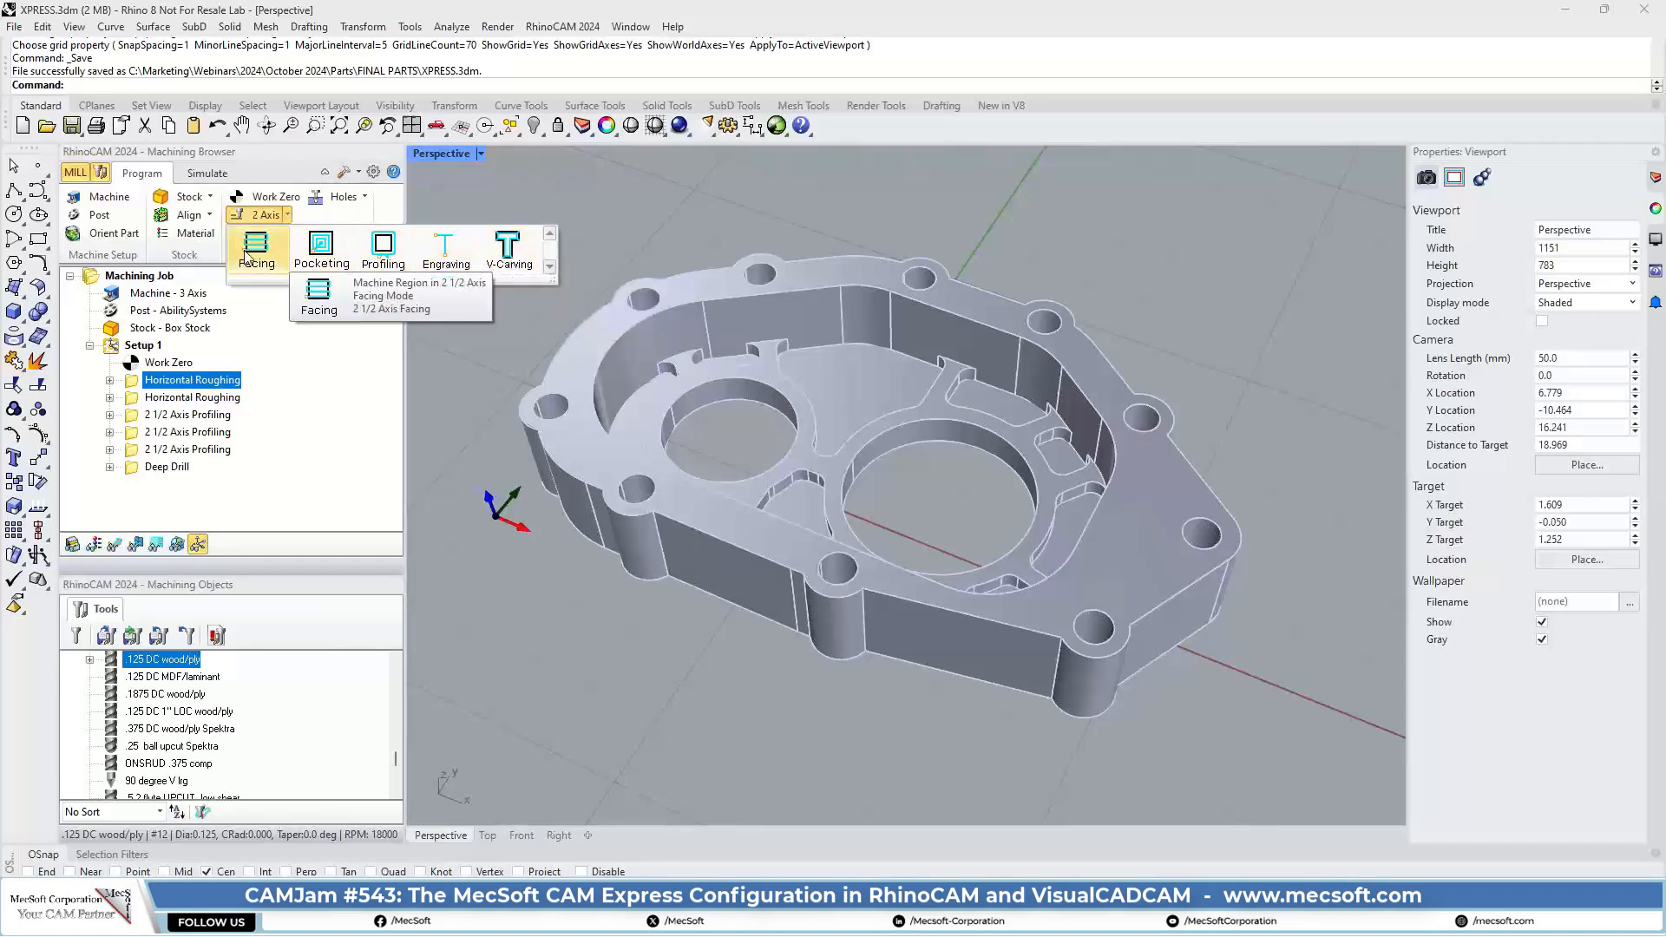
{"action": "left_click", "coordinate": [475, 339]}
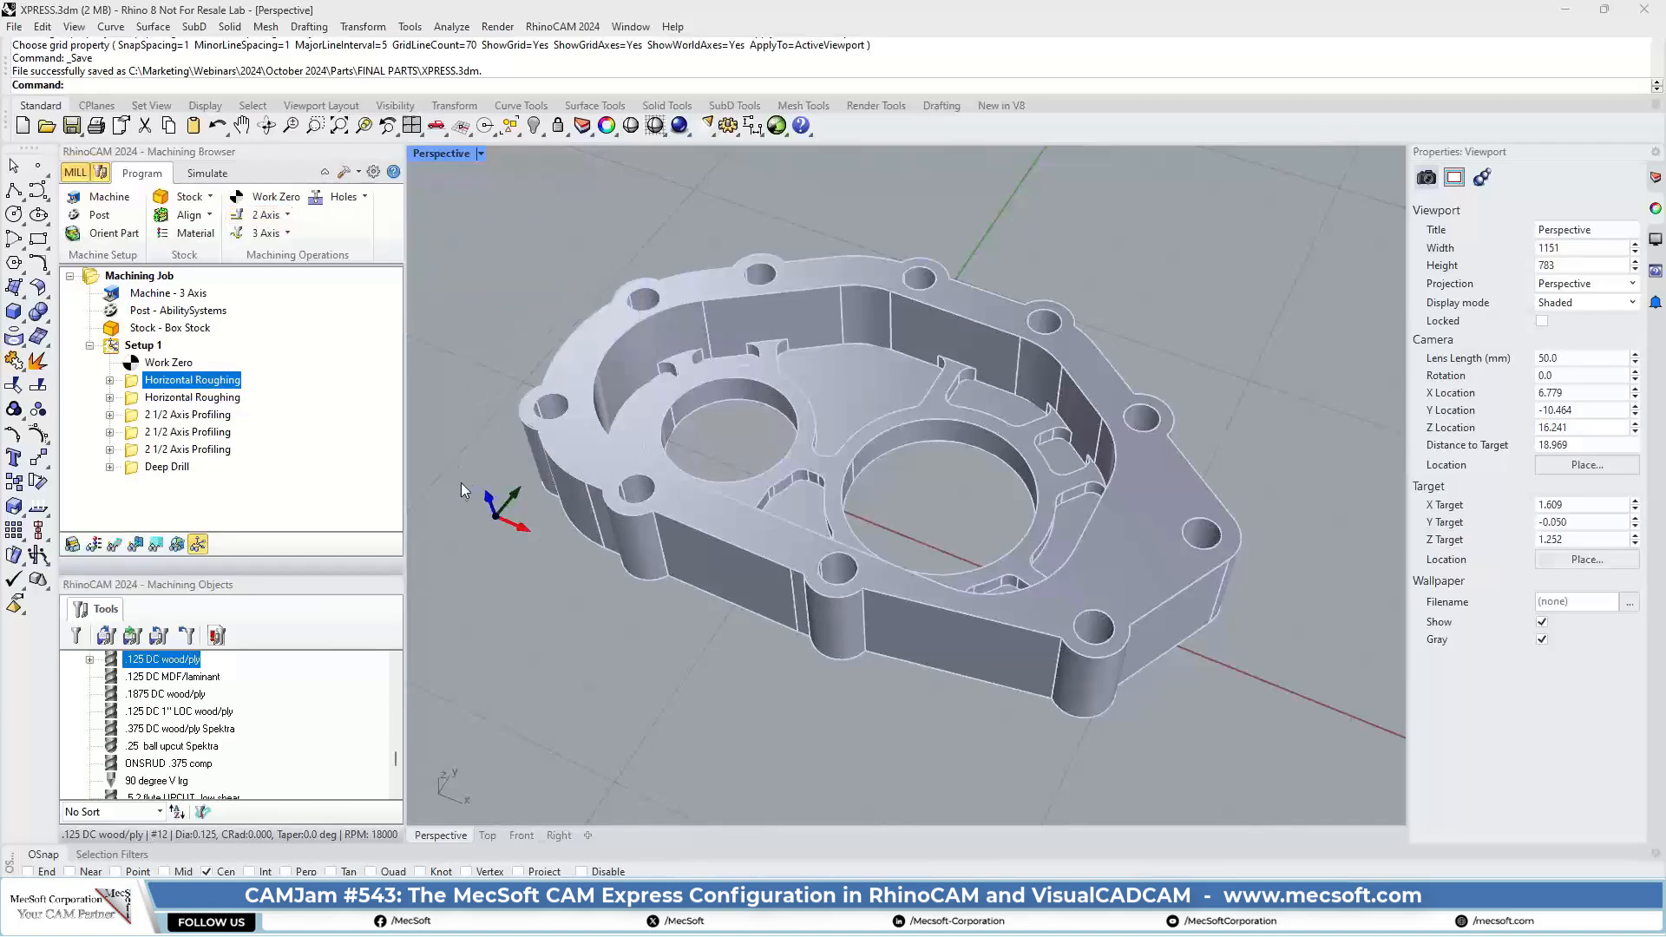
{"action": "right_click_drag", "start_coordinate": [900, 675], "coordinate": [752, 523]}
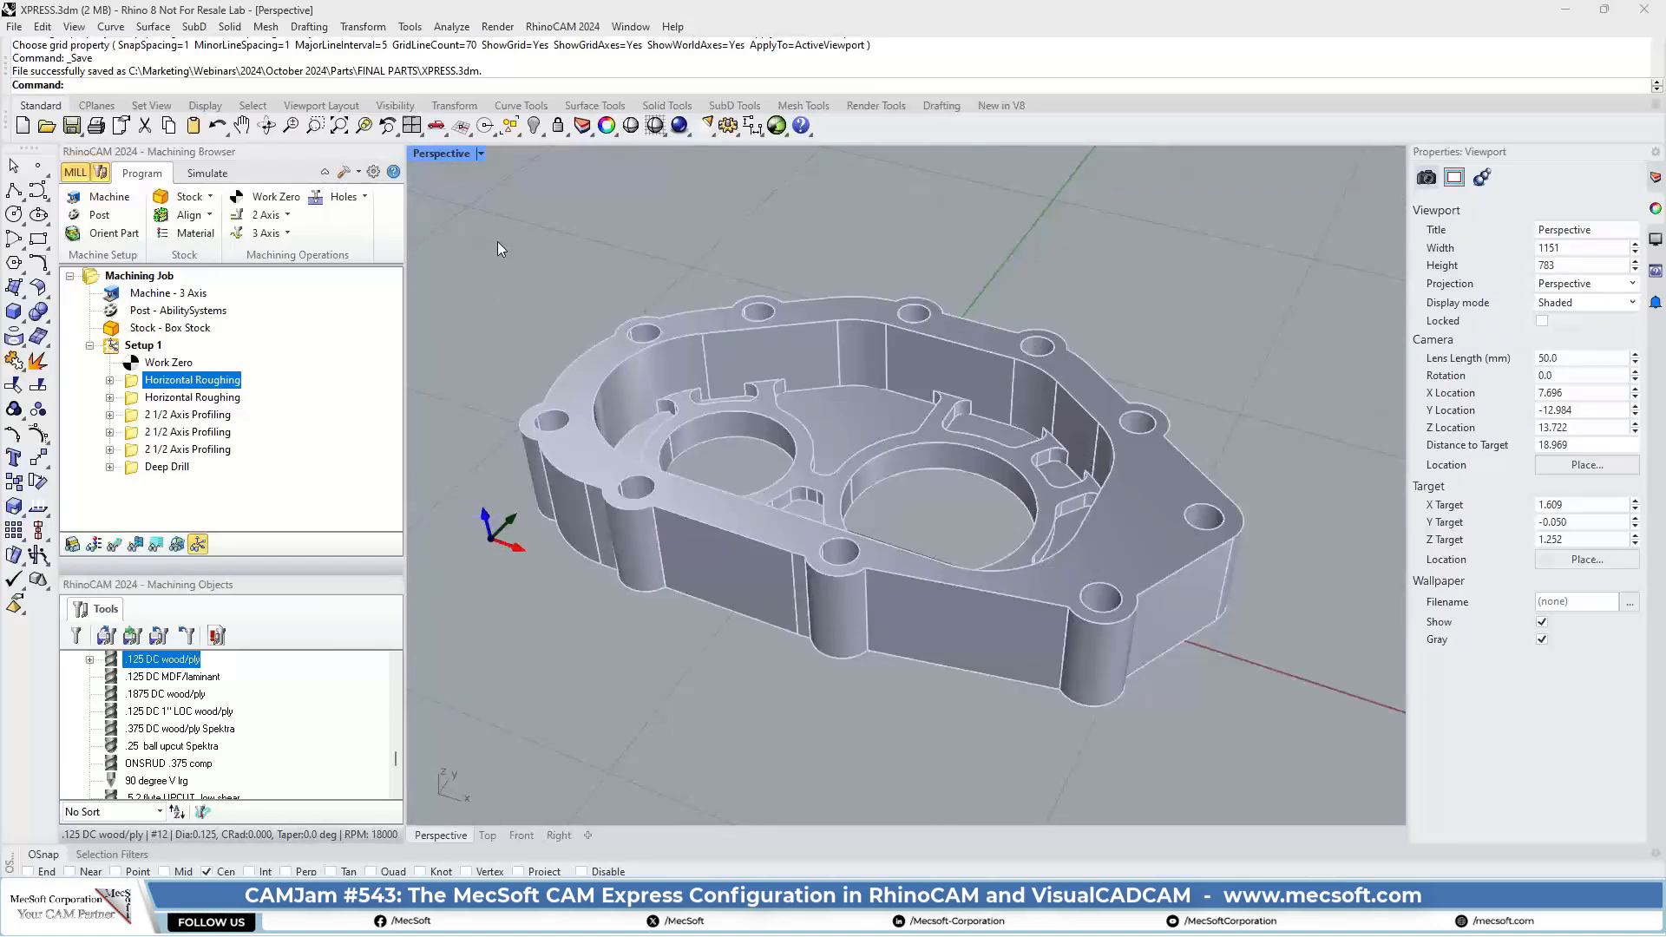
{"action": "left_click", "coordinate": [287, 232]}
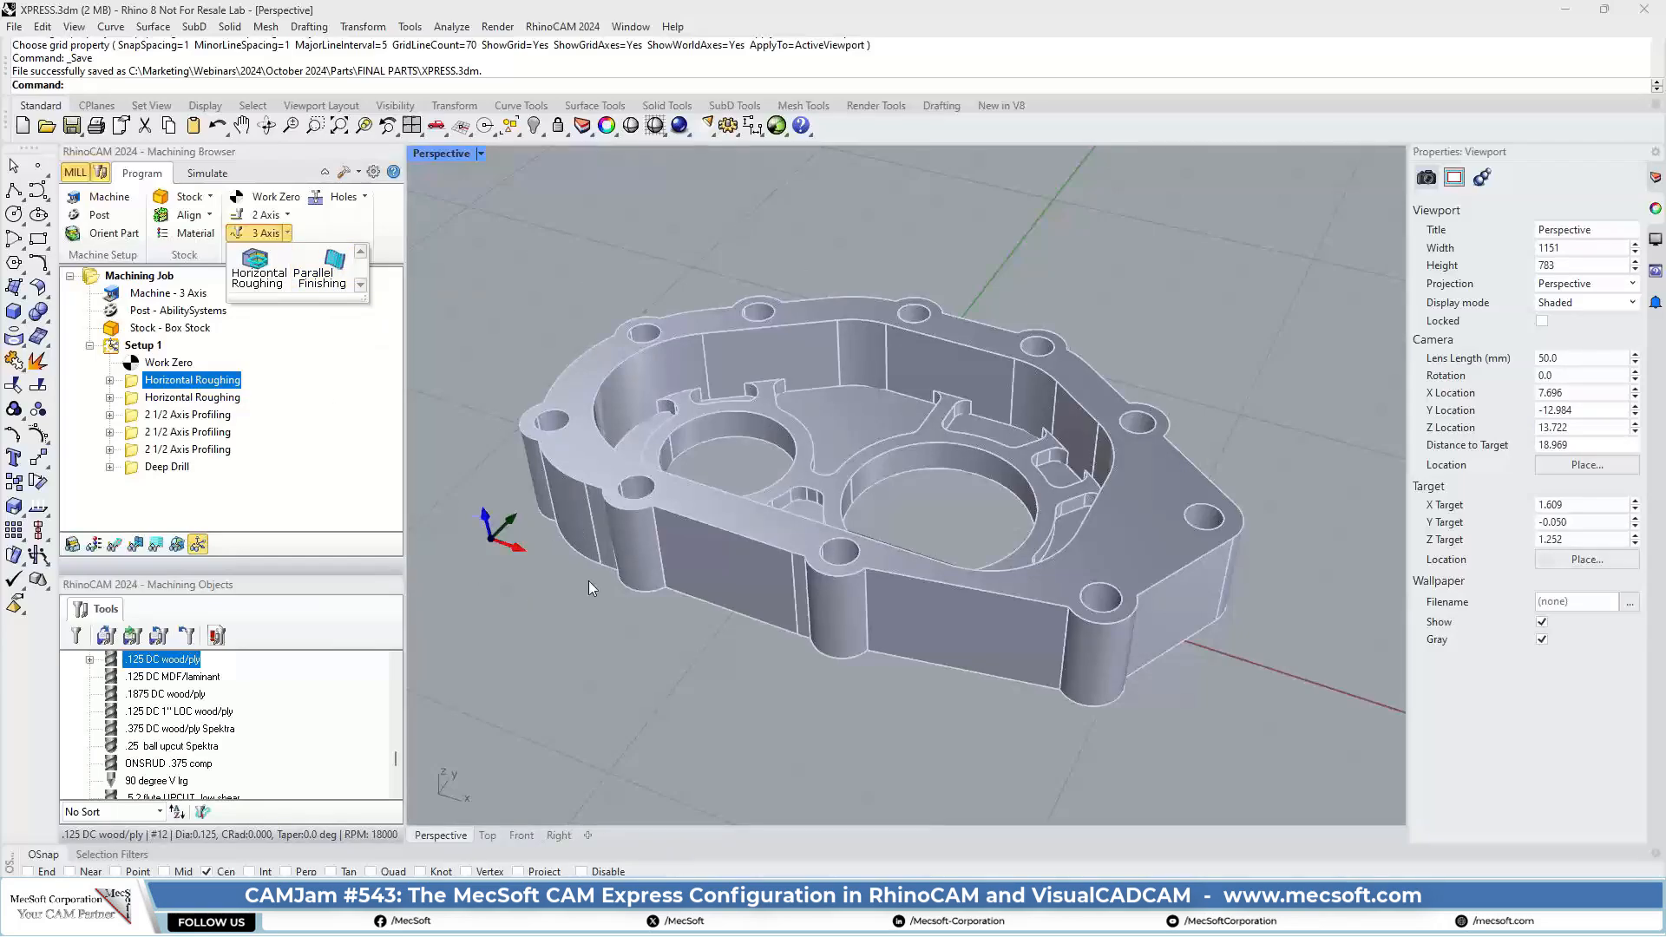
Start a drilling operation, examine its cut parameters and available drill types, and close it without generating.
{"action": "left_click", "coordinate": [363, 197]}
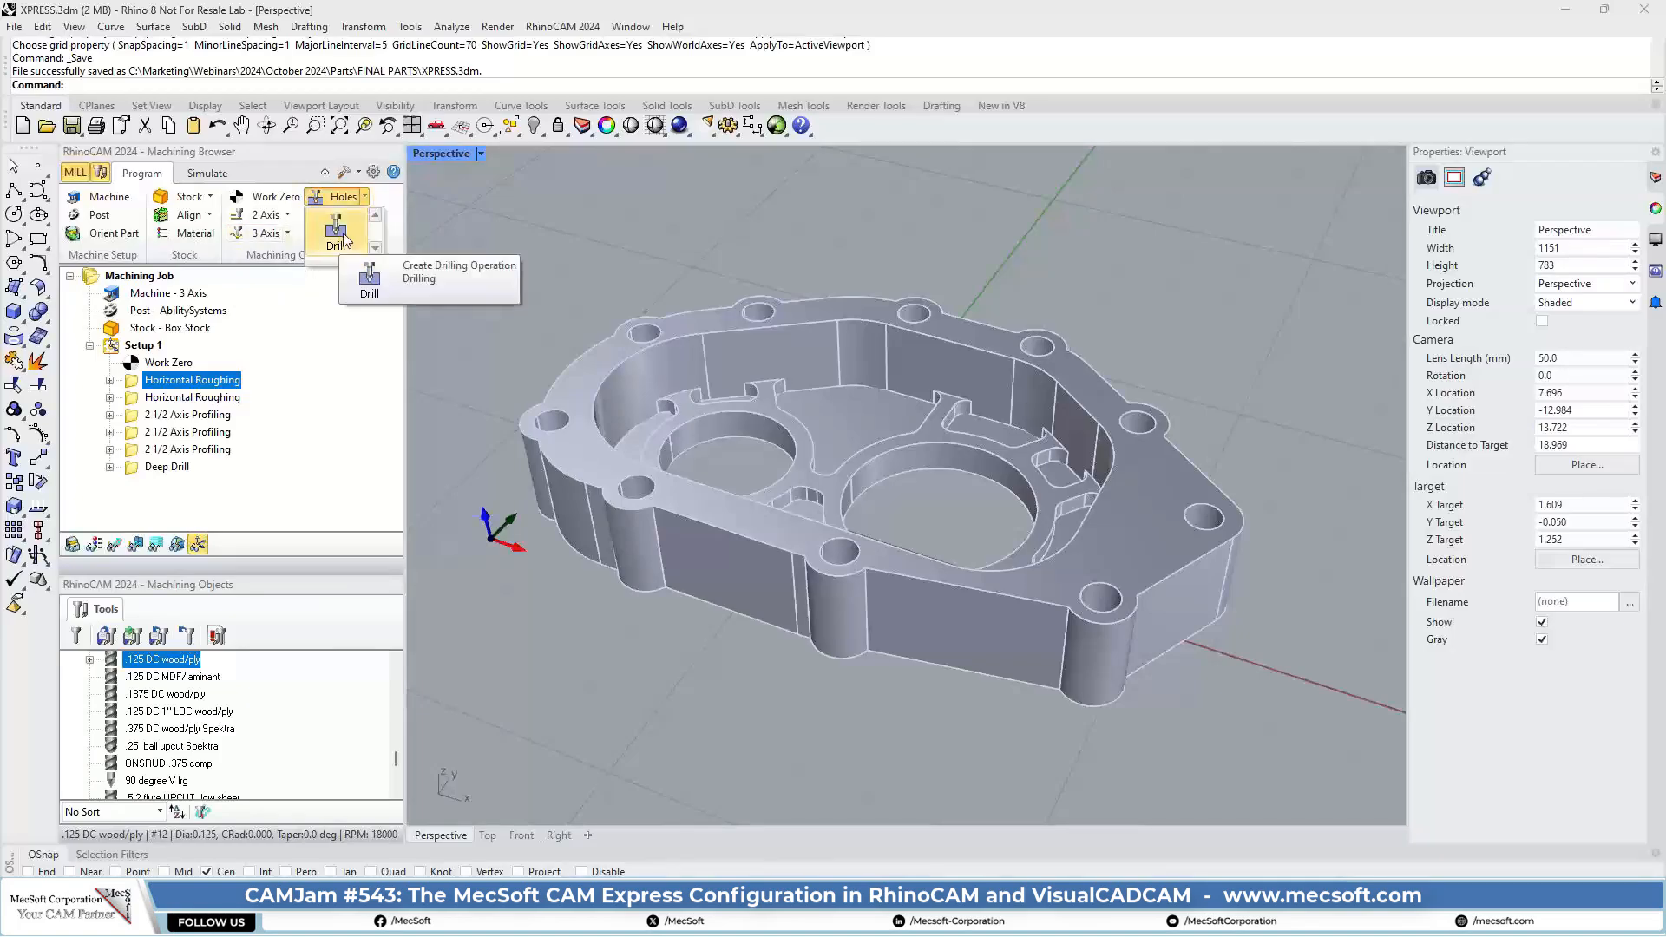
{"action": "left_click", "coordinate": [342, 243]}
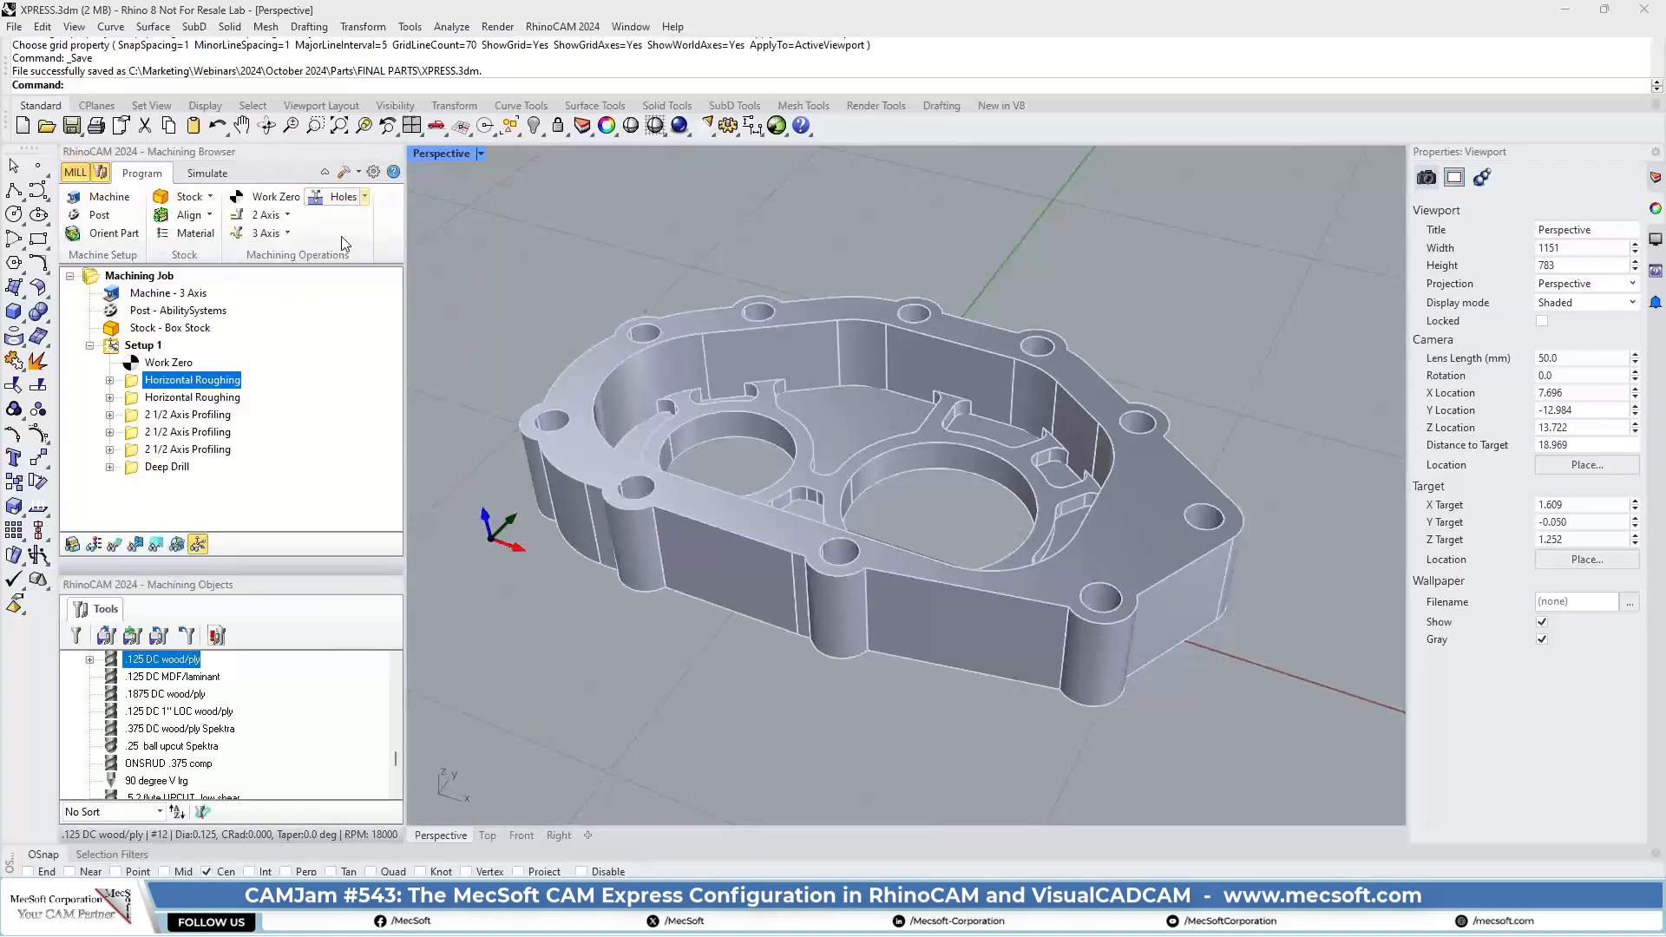
{"action": "left_click_drag", "start_coordinate": [314, 166], "coordinate": [384, 176]}
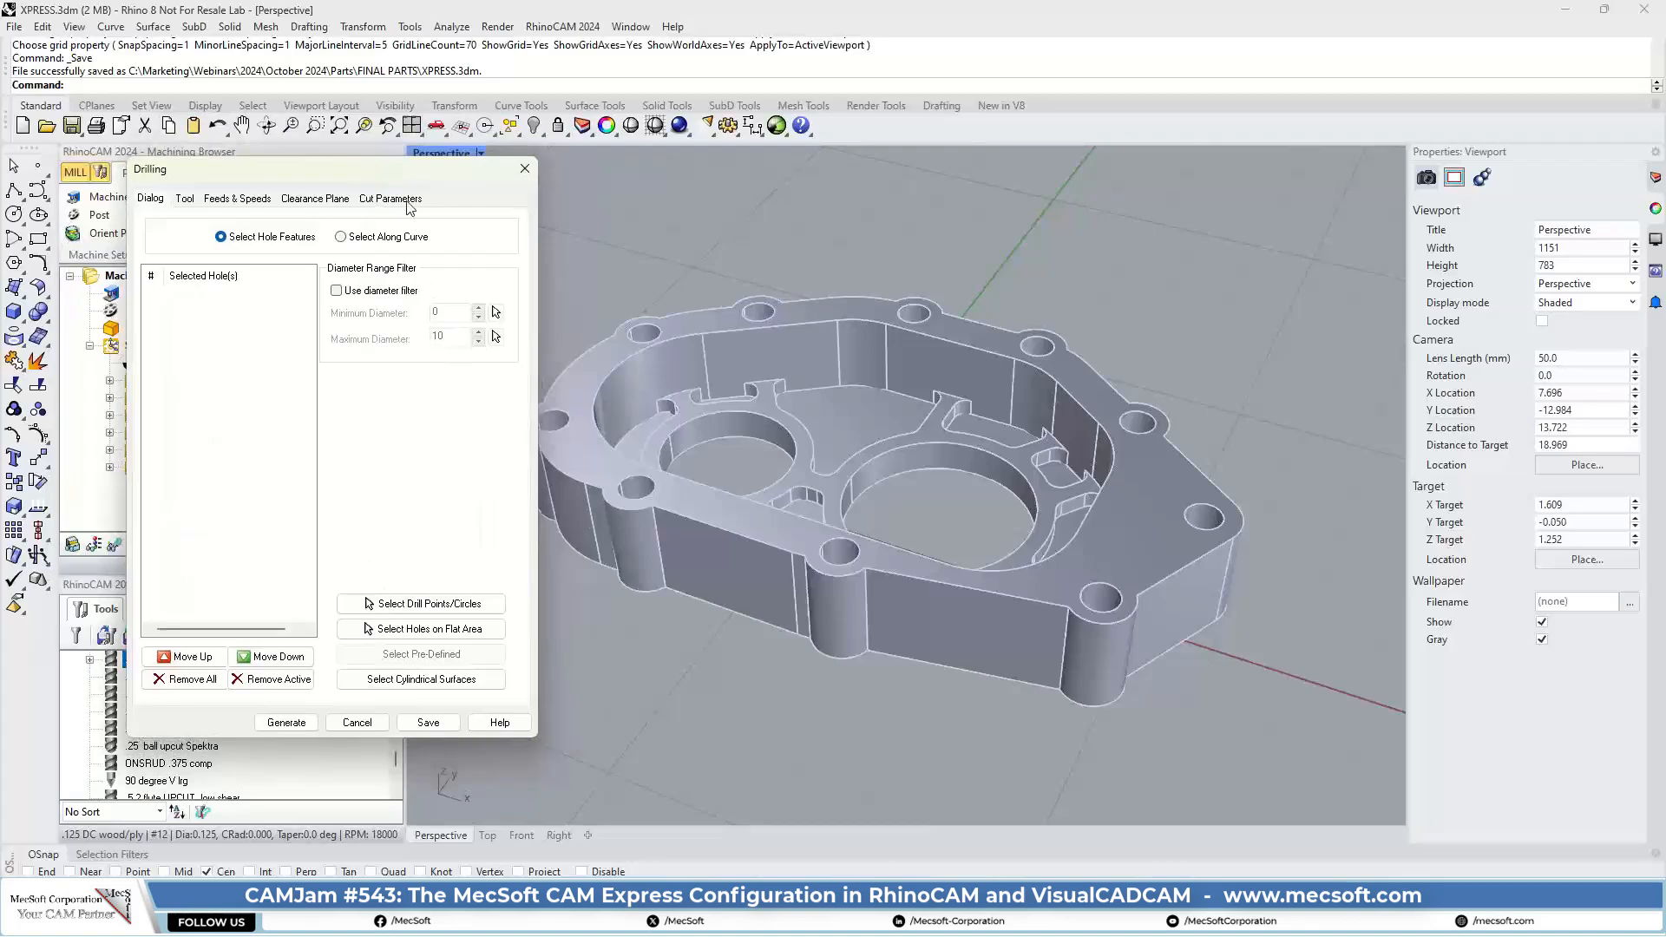
{"action": "left_click", "coordinate": [390, 199]}
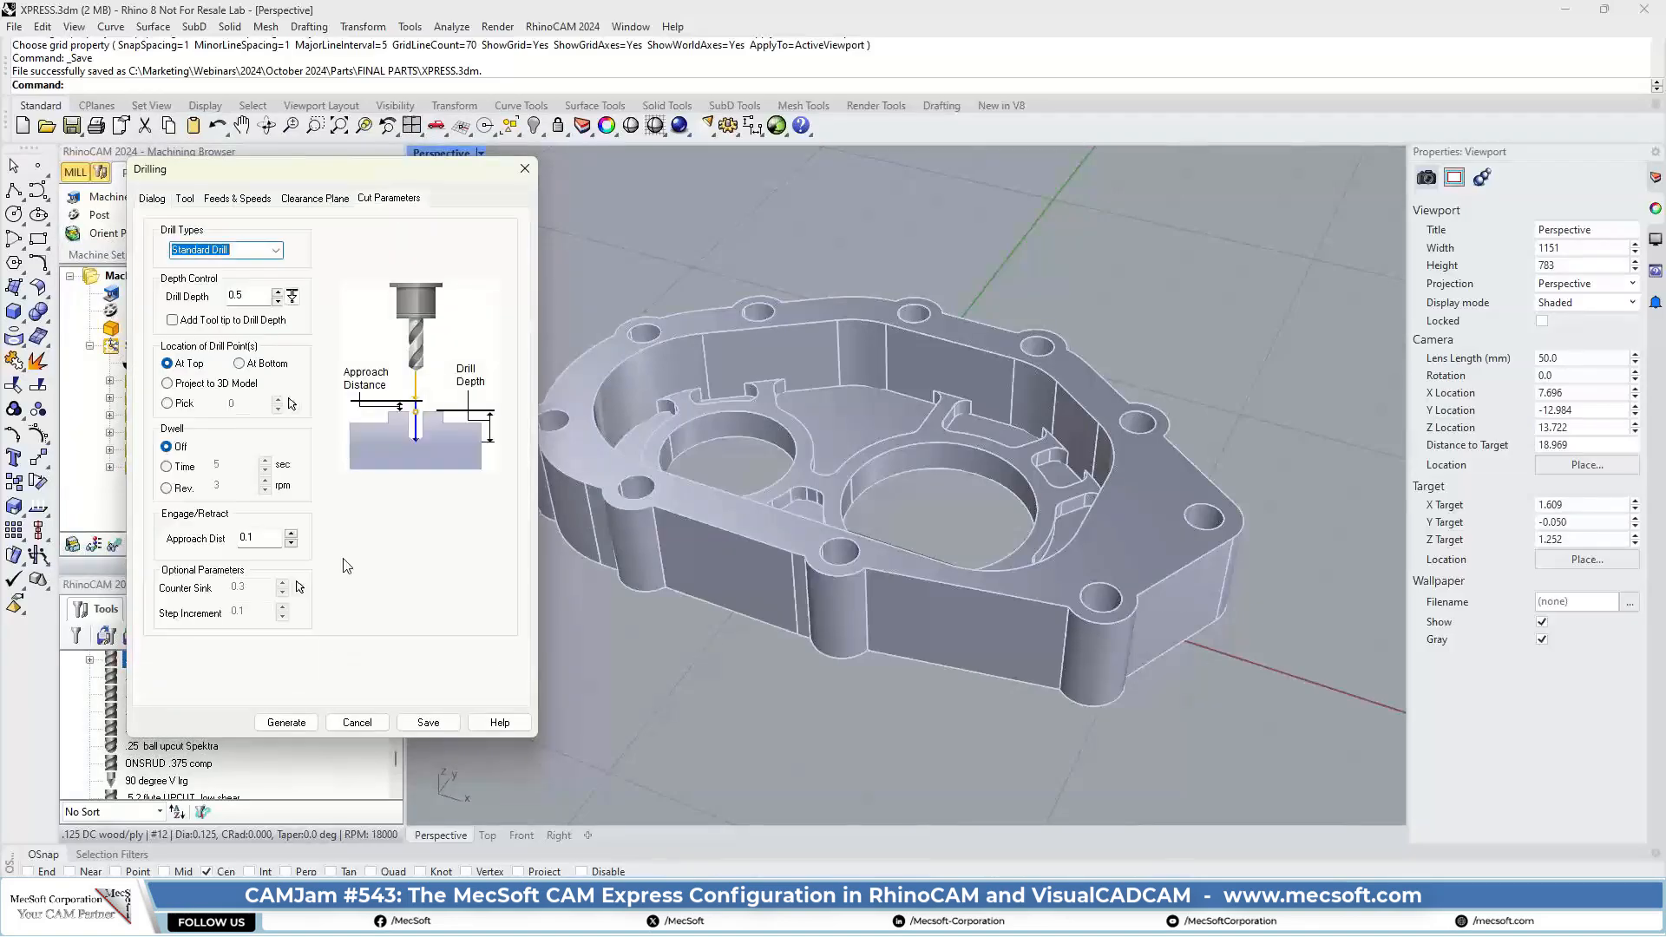
{"action": "left_click", "coordinate": [277, 250]}
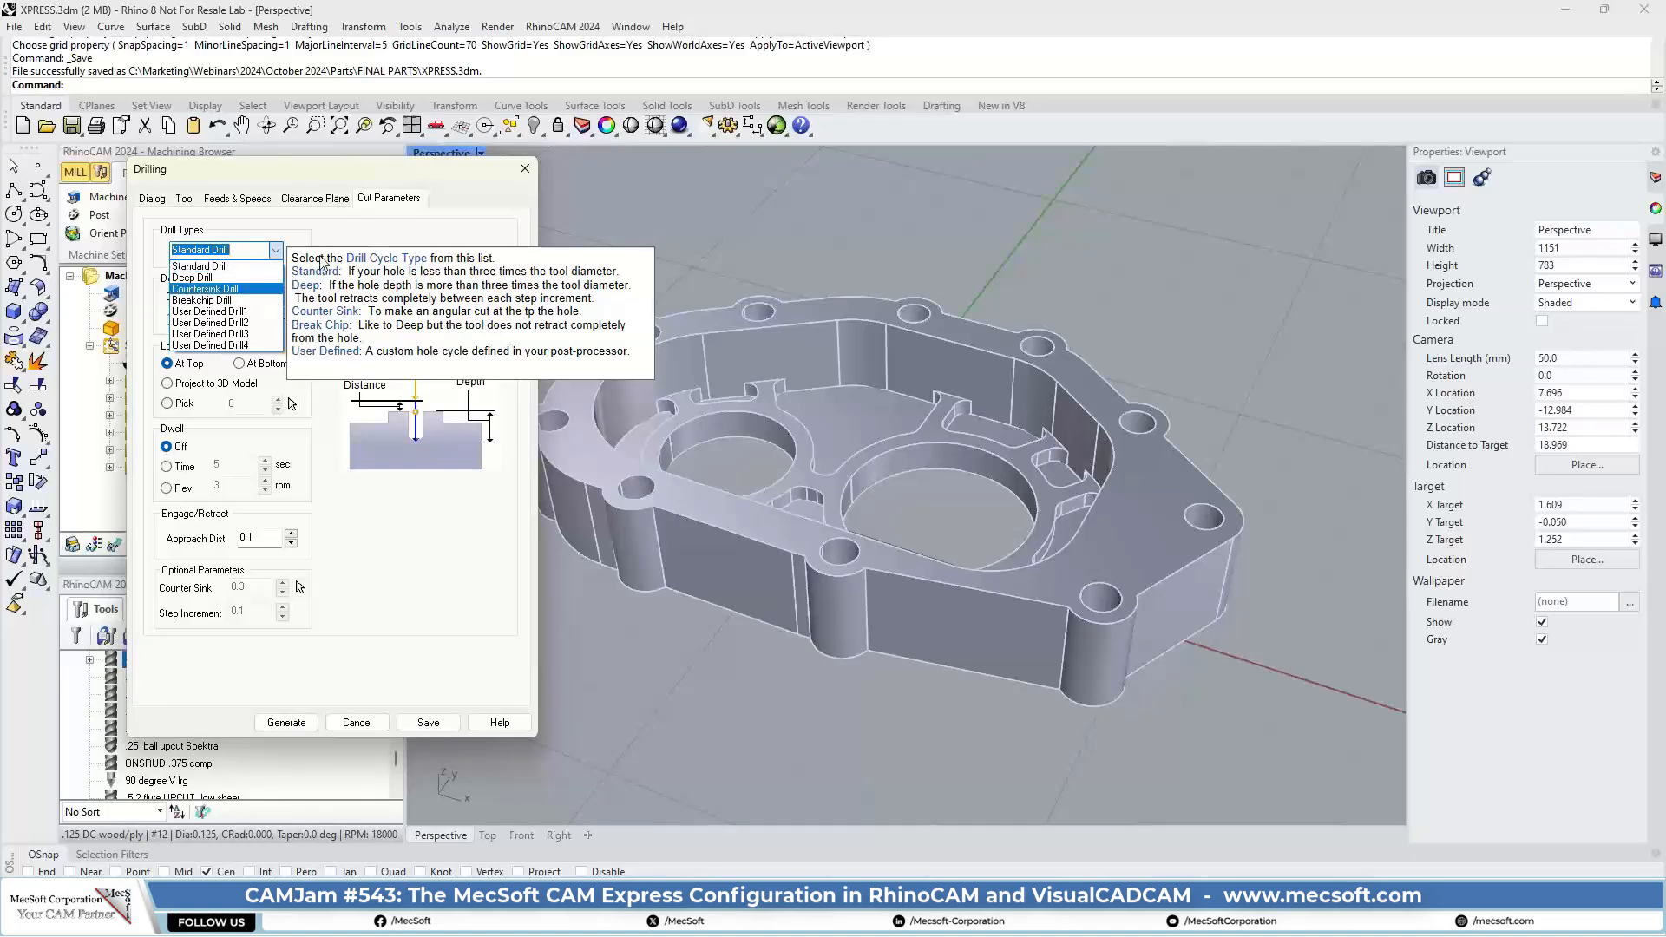
{"action": "left_click", "coordinate": [458, 176]}
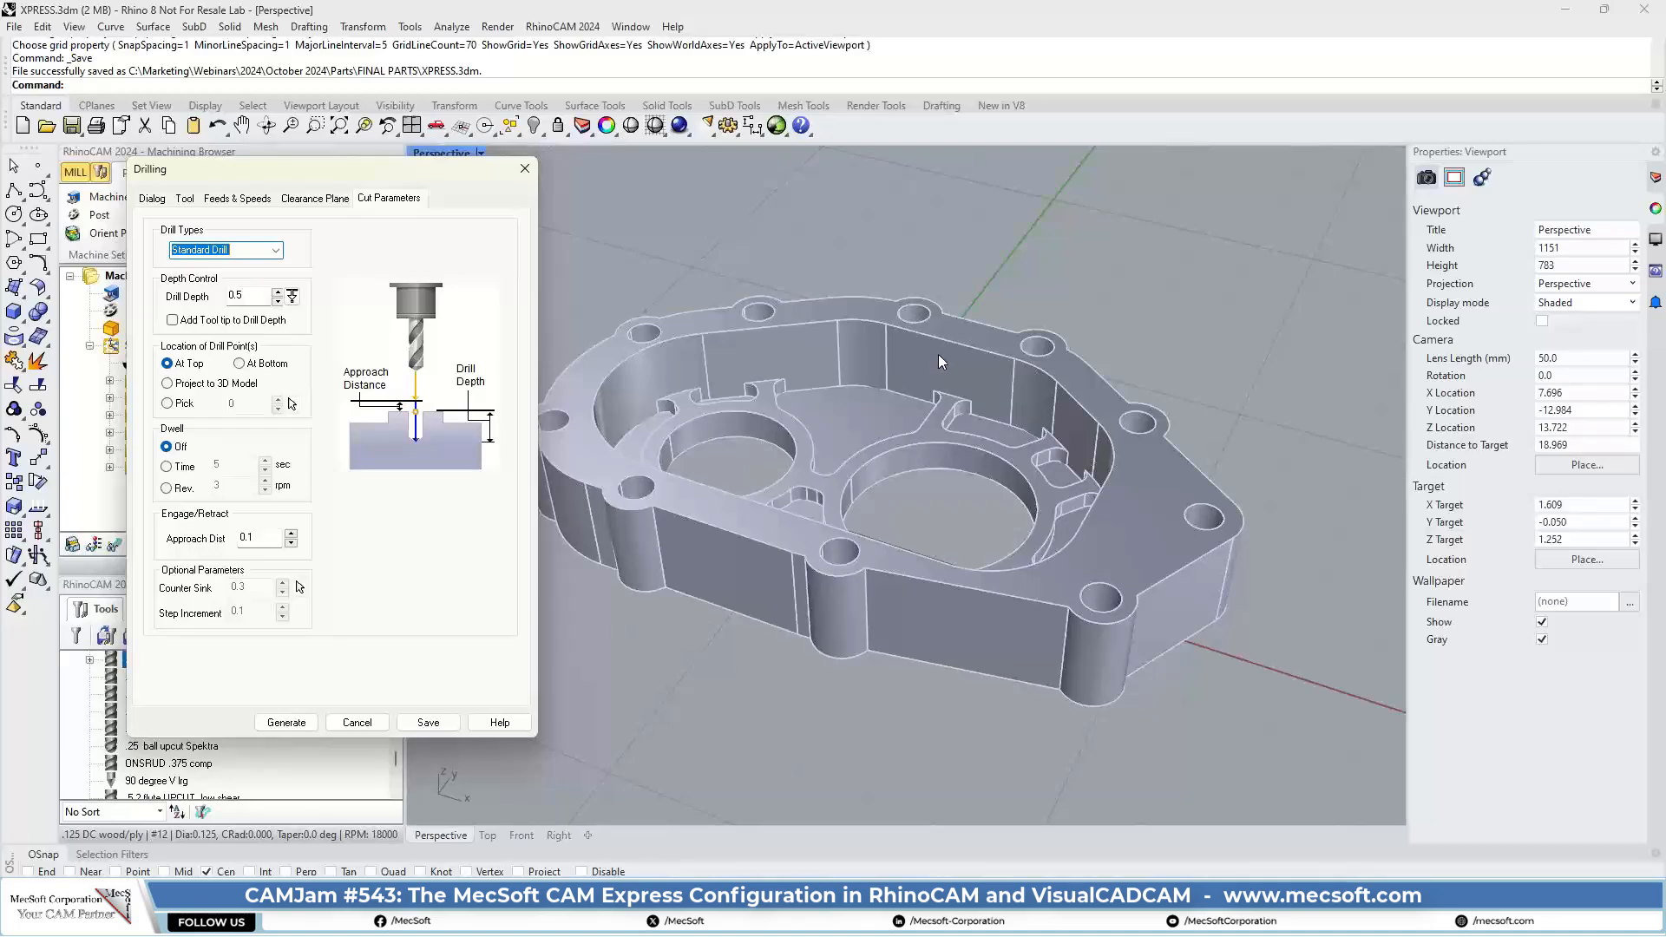
{"action": "left_click", "coordinate": [524, 169]}
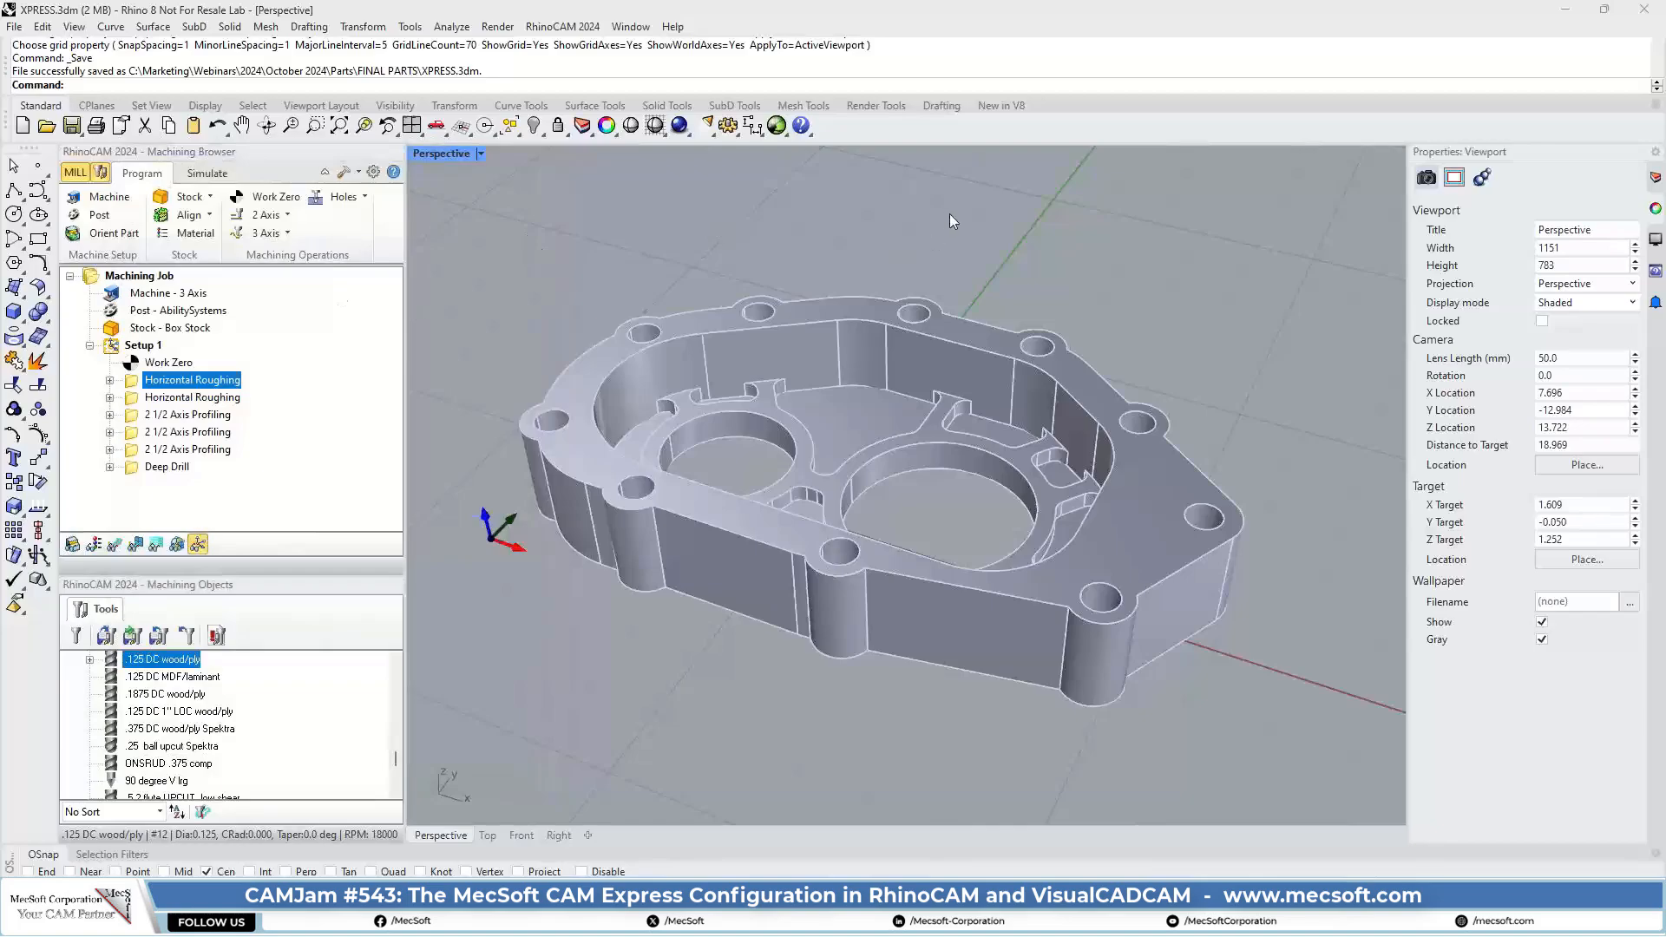